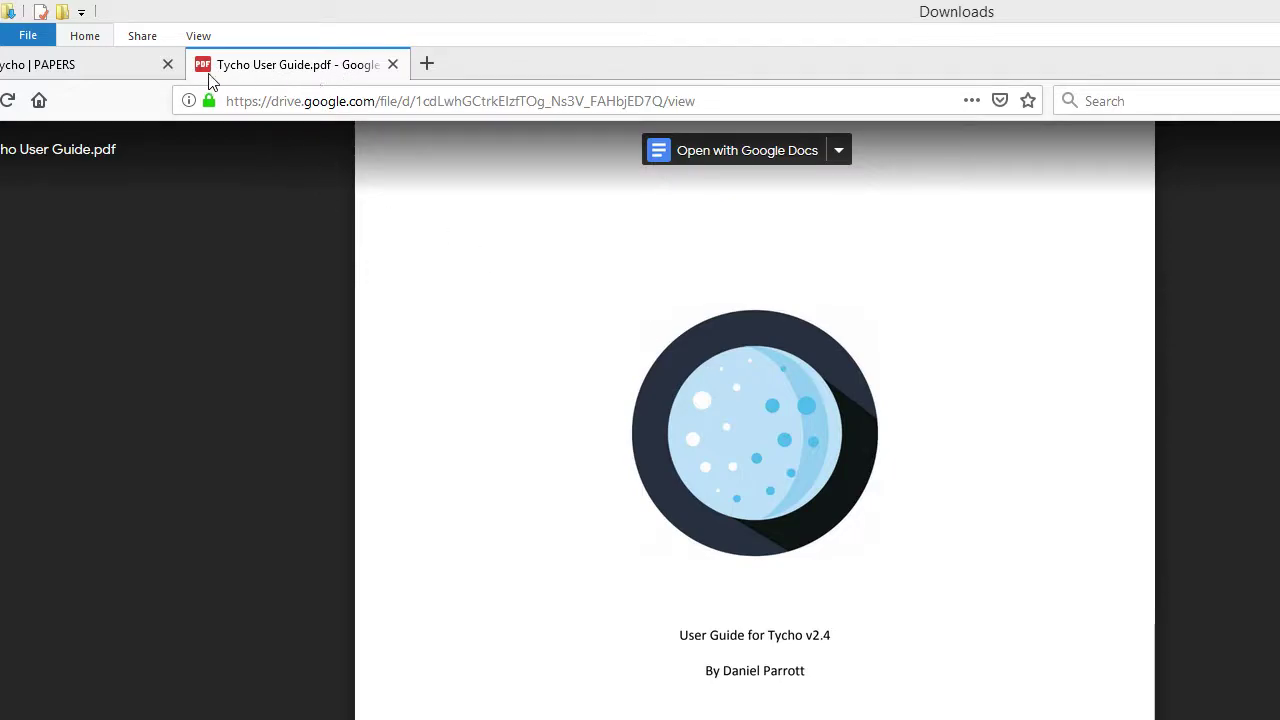
# Scroll the Tycho User Guide.pdf preview down to the First Time Setup section
pyautogui.click(90, 64)
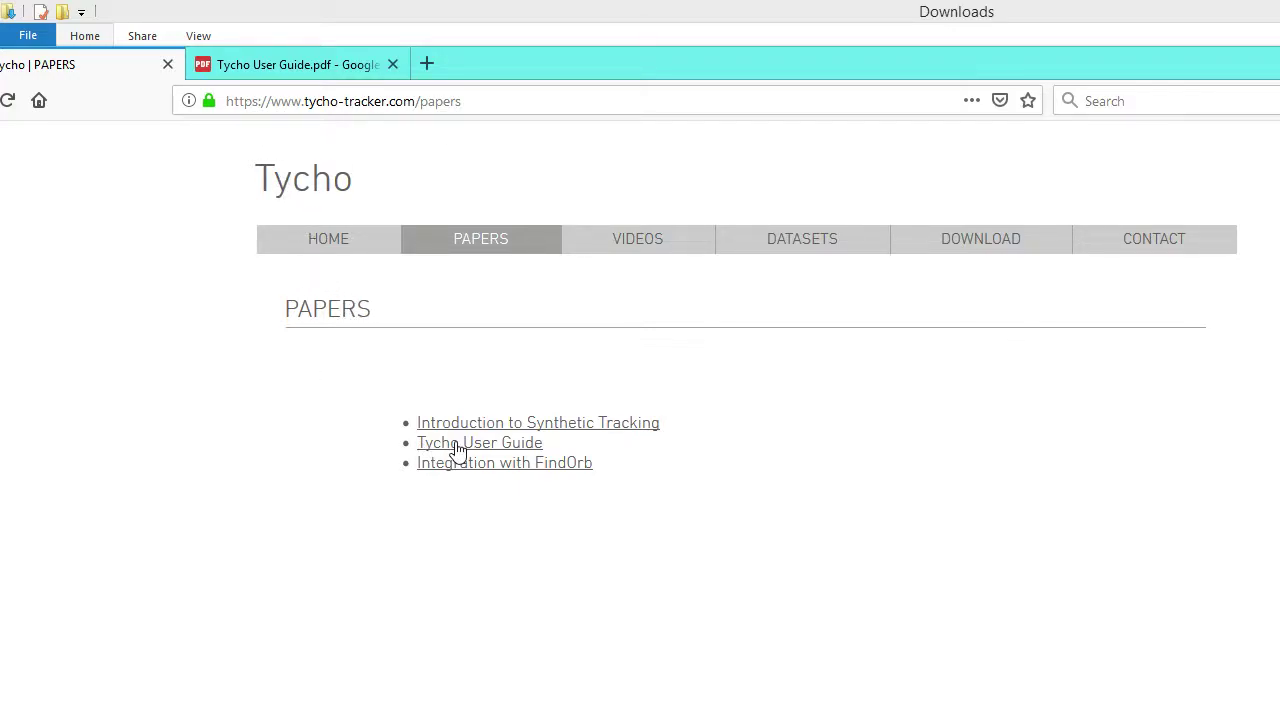
pyautogui.click(280, 60)
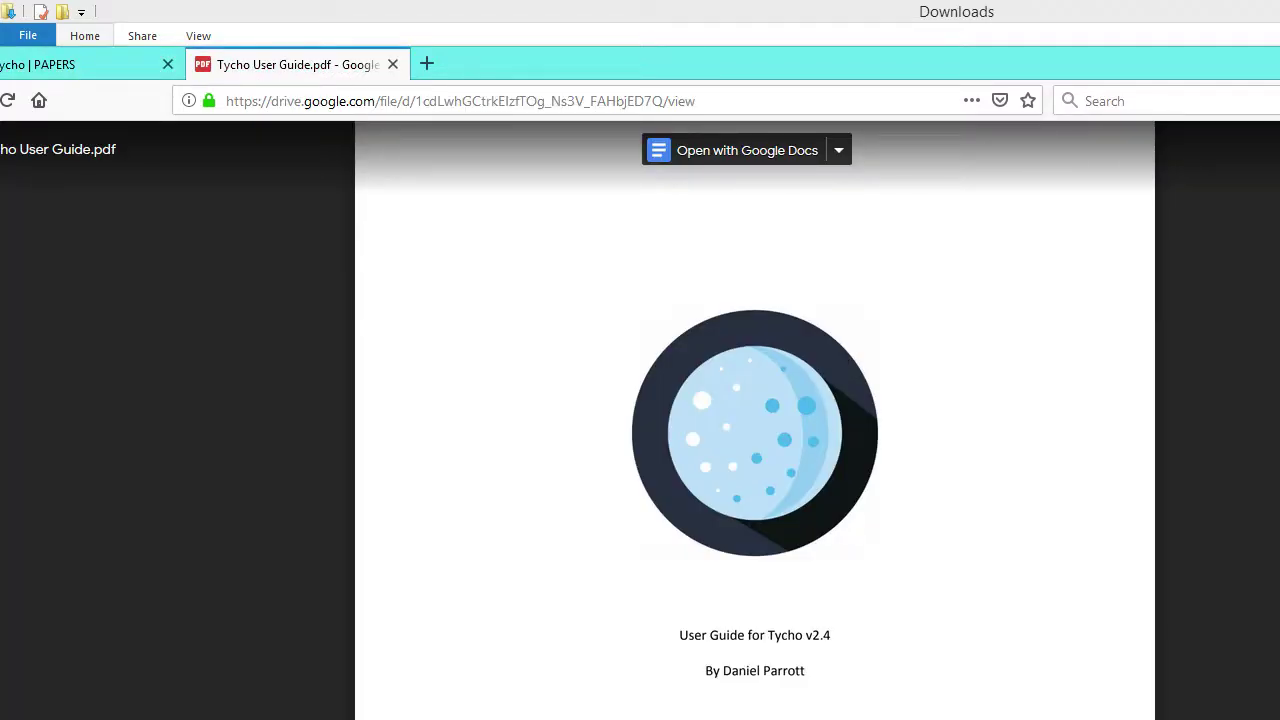
pyautogui.scroll(-10, 755, 420)
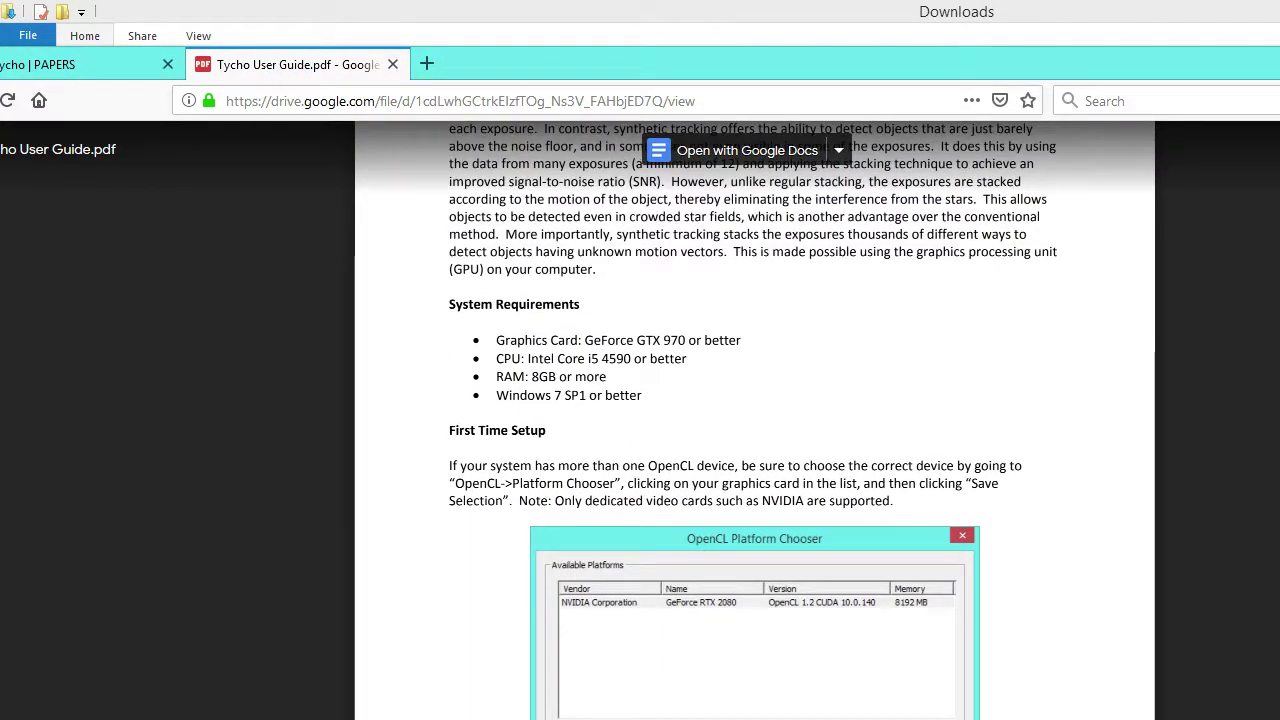
pyautogui.scroll(-1, 755, 420)
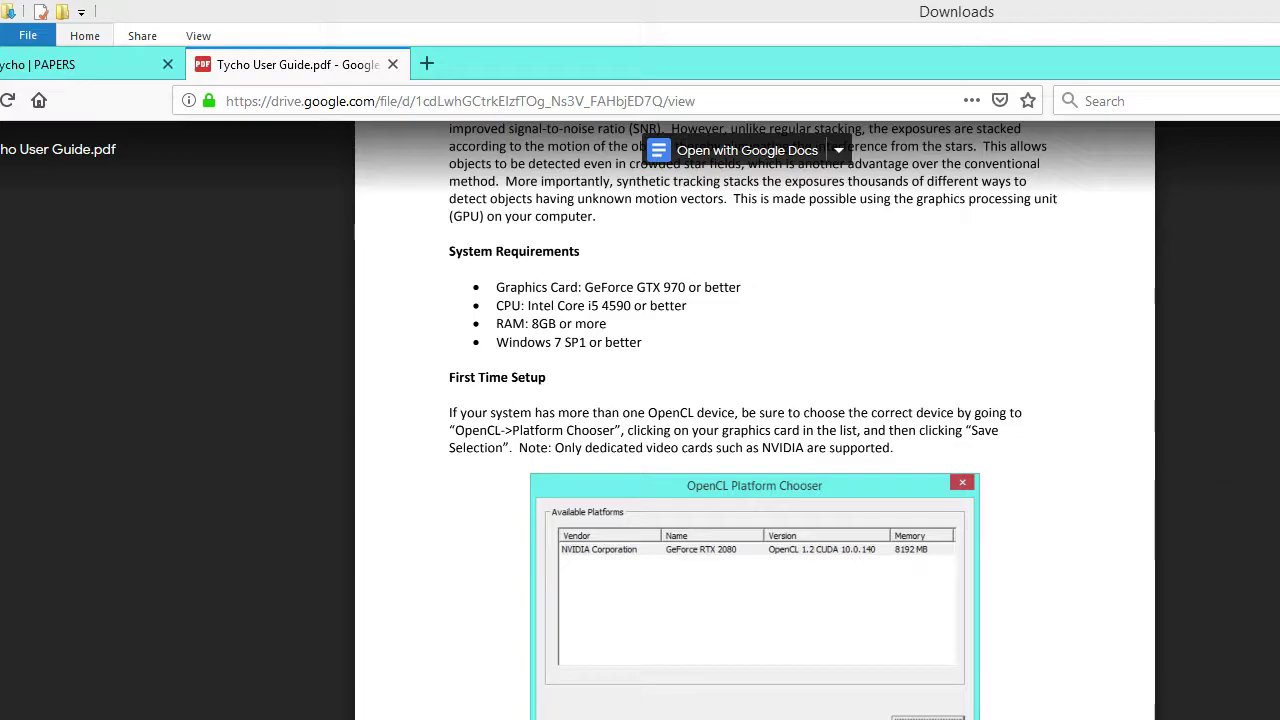
pyautogui.hotkey('alt', 'Tab')
# Choose NVIDIA Corporation GeForce RTX 2080 in the OpenCL Platform Chooser and save the selection
pyautogui.click(761, 318)
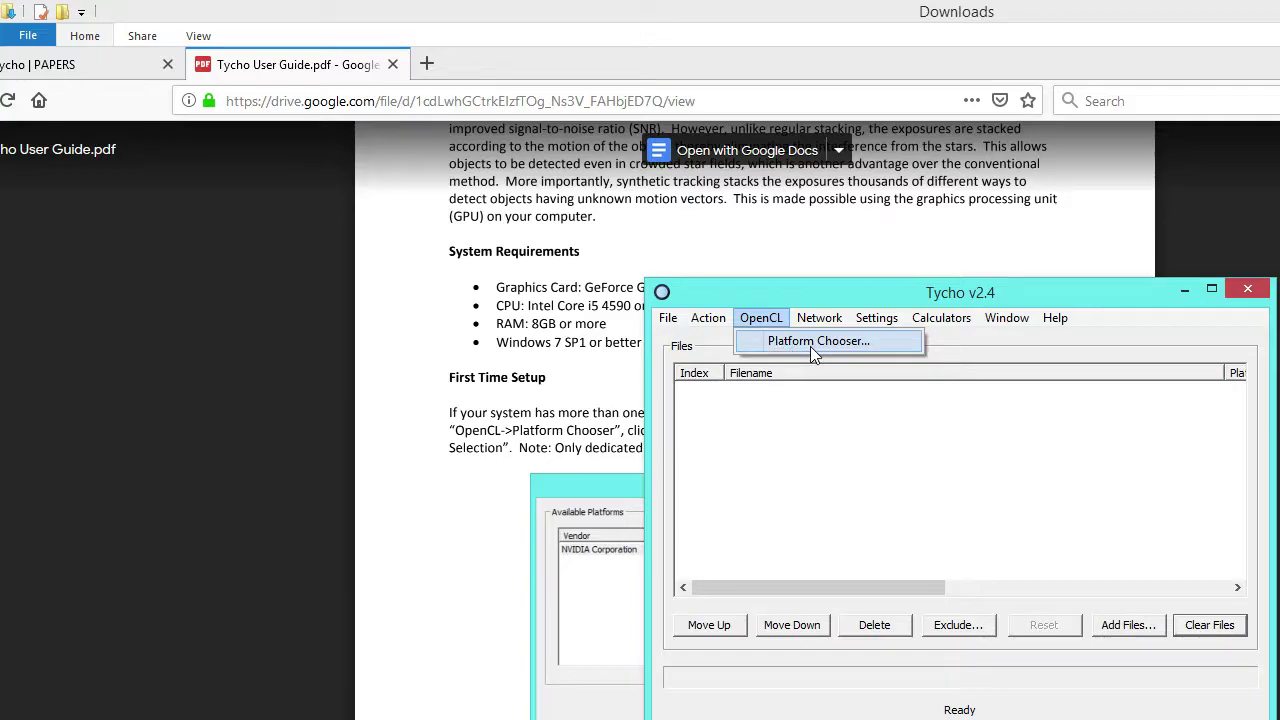
pyautogui.click(810, 346)
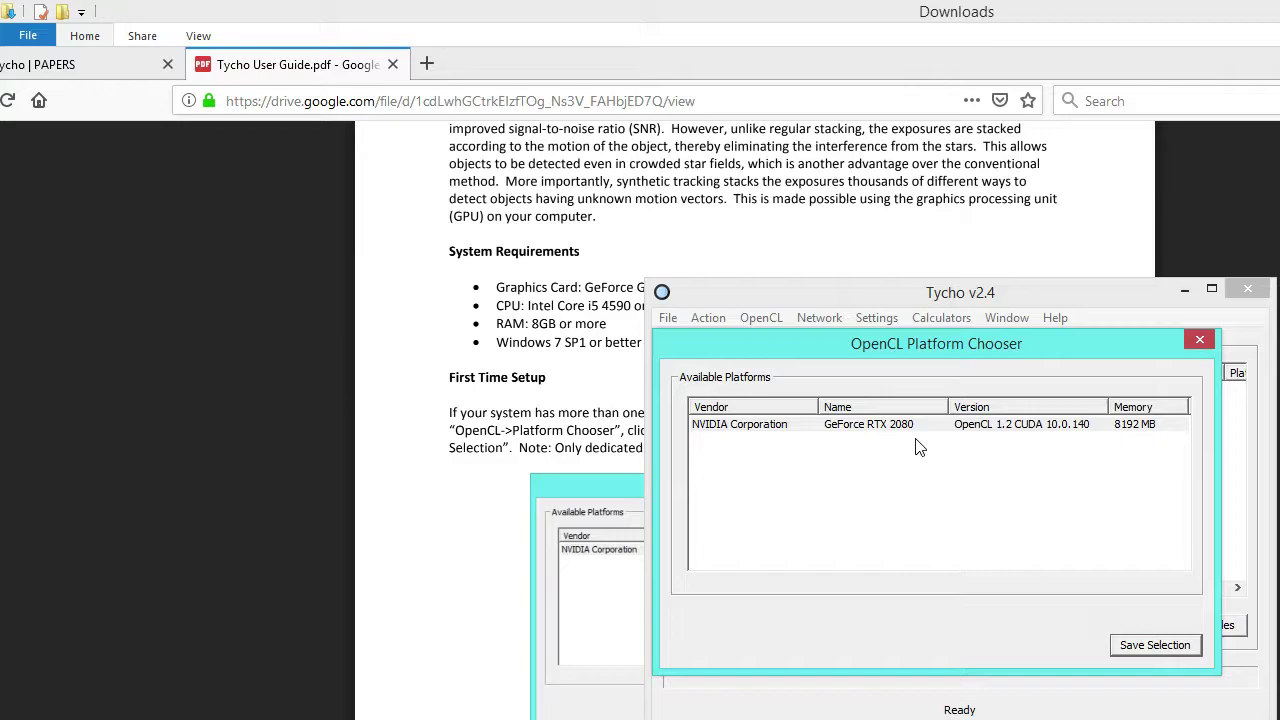
pyautogui.click(766, 433)
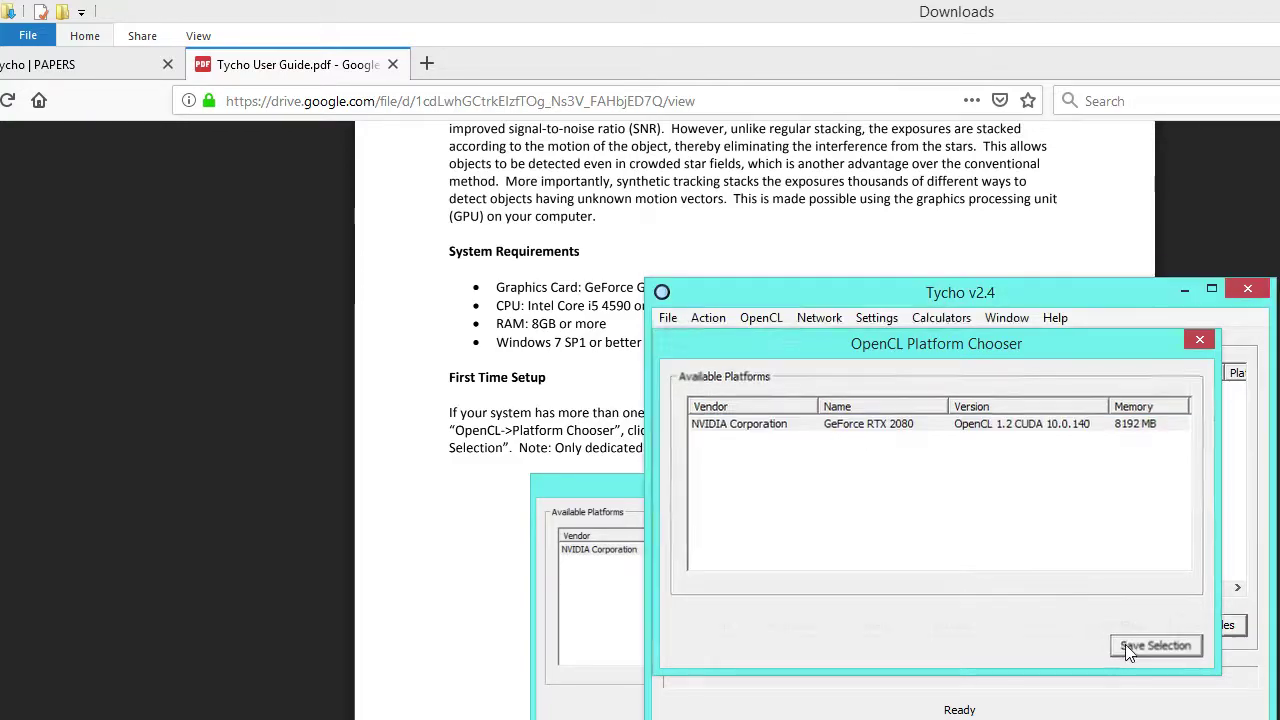
pyautogui.click(1155, 645)
pyautogui.click(761, 318)
pyautogui.click(780, 342)
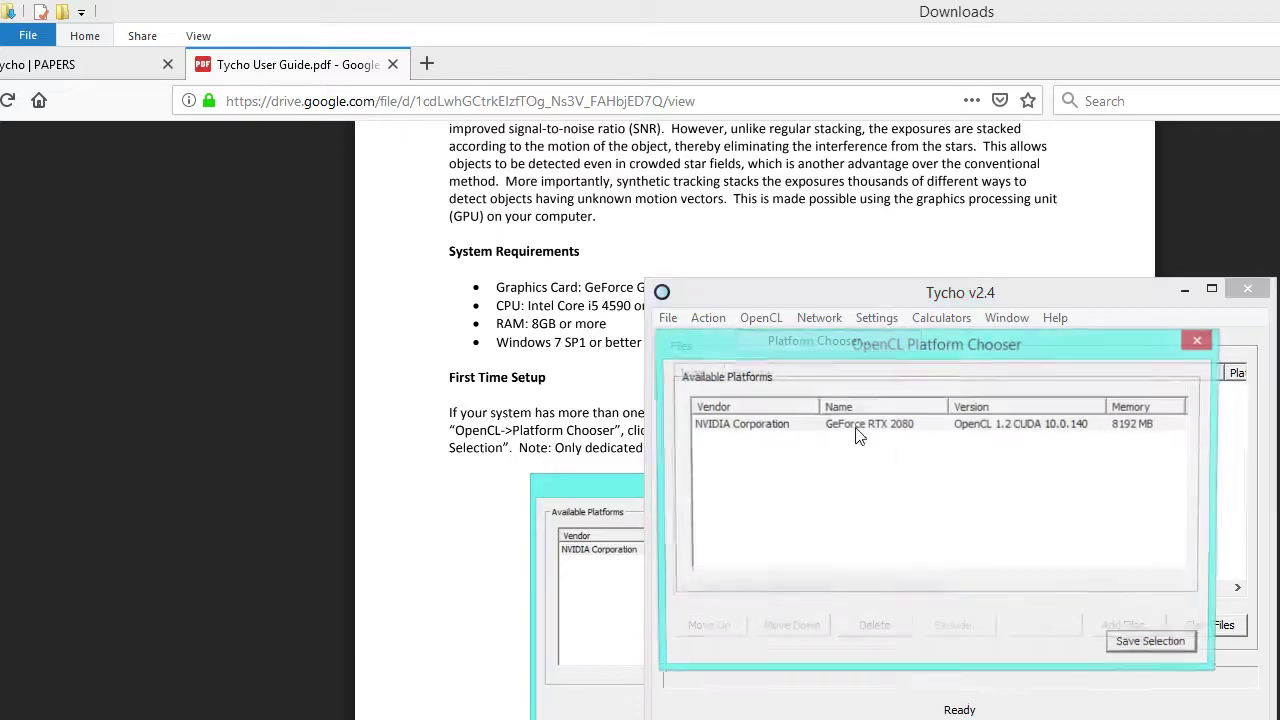
pyautogui.click(838, 426)
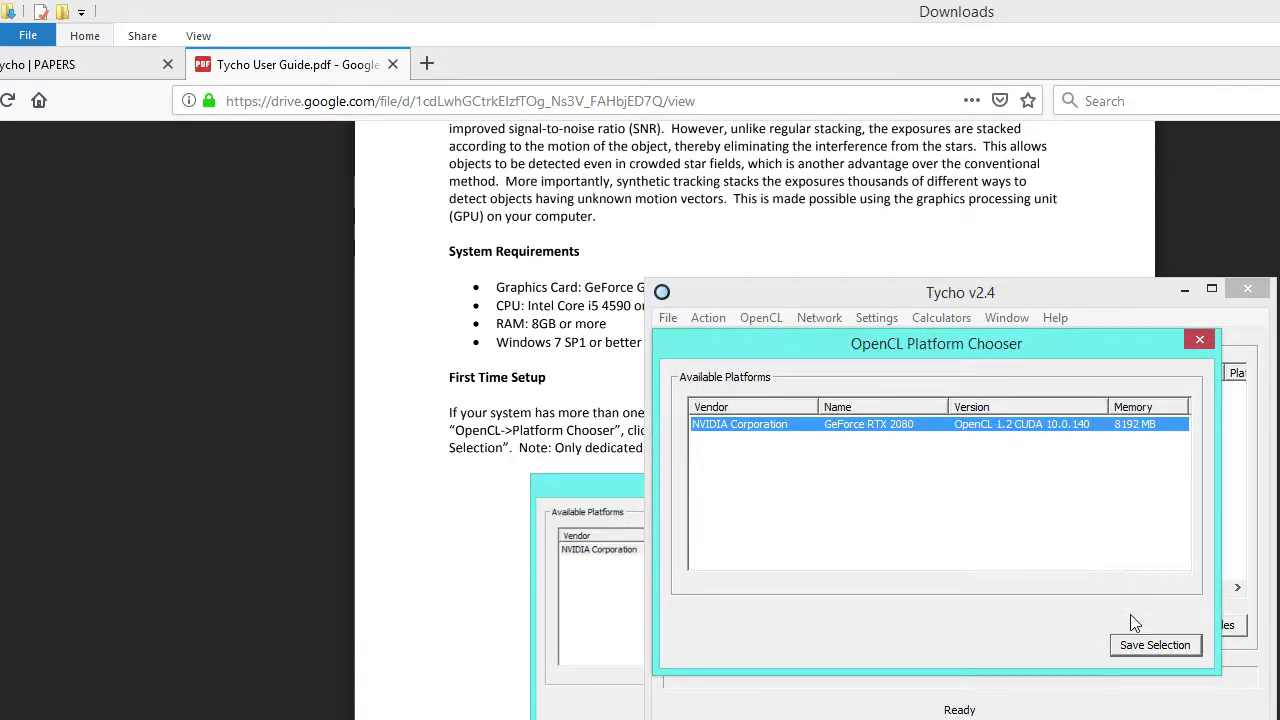
pyautogui.click(1141, 648)
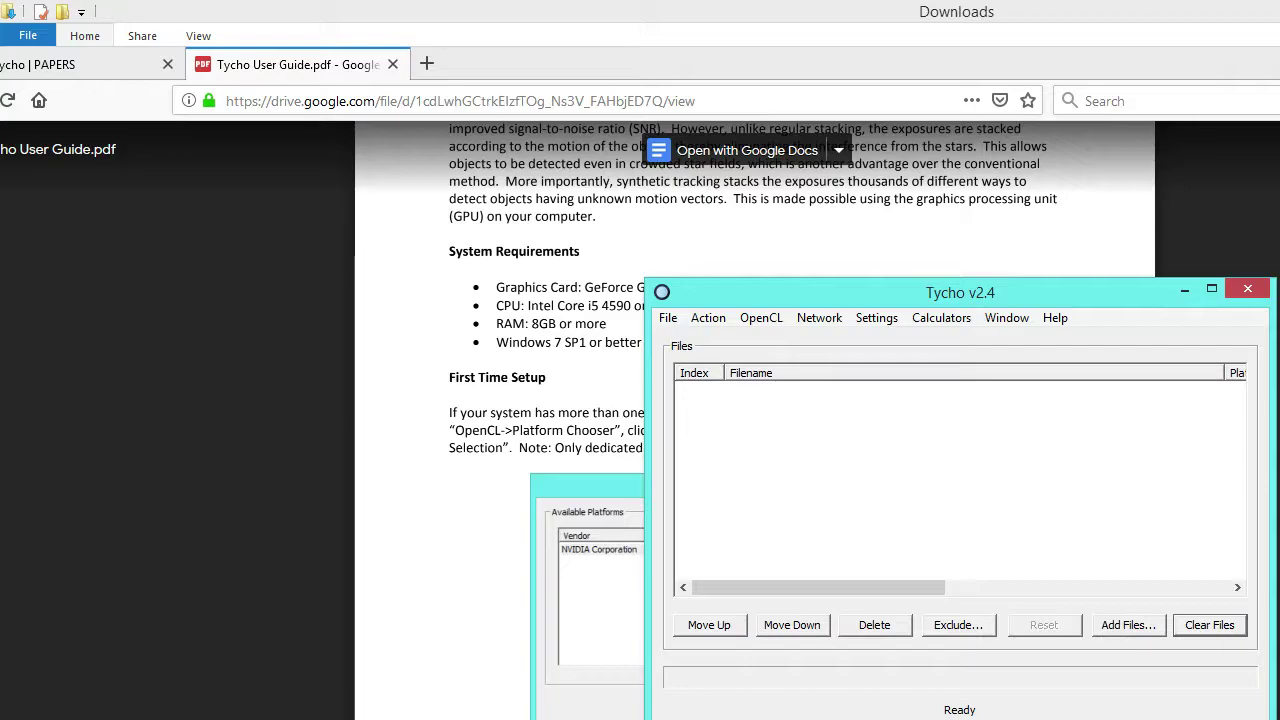
# Scroll the user guide PDF to the Download the Example Dataset section
pyautogui.hotkey('alt', 'Tab')
pyautogui.scroll(-7, 755, 420)
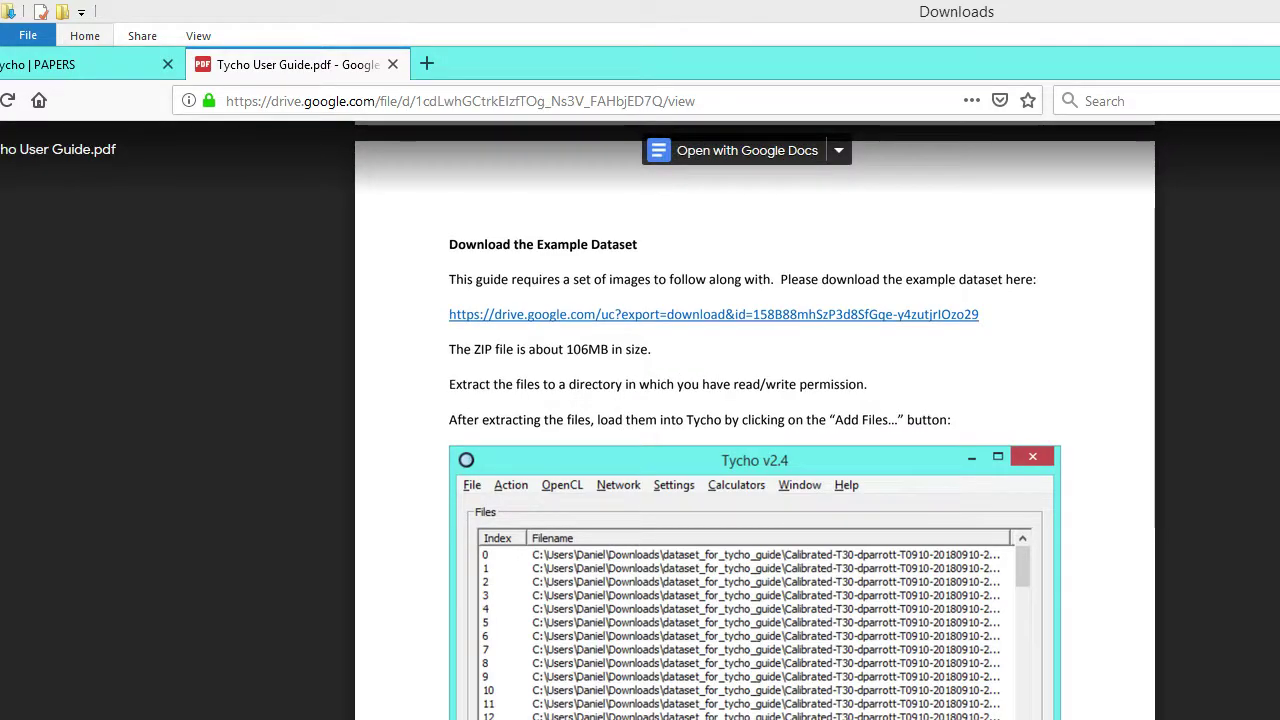
# Add all 60 FIT files from dataset_for_tycho_guide to the Files list
pyautogui.click(1131, 628)
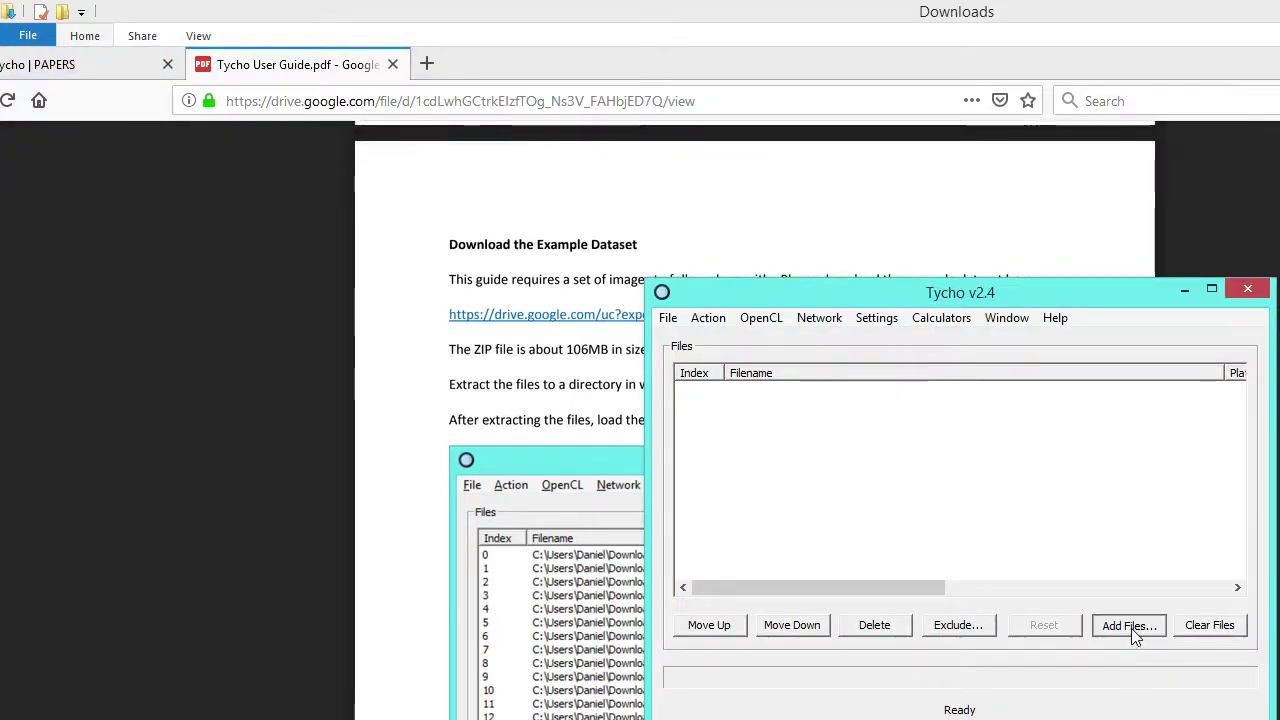
pyautogui.click(1014, 538)
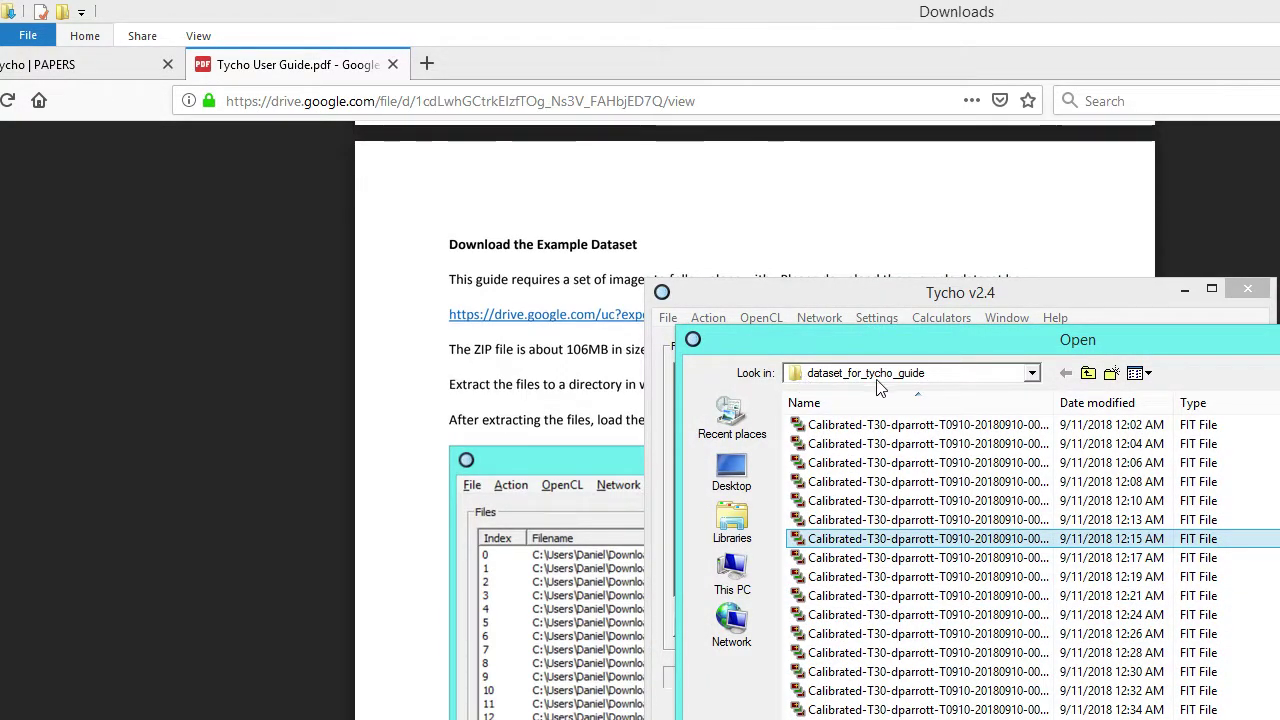
pyautogui.click(925, 500)
pyautogui.hotkey('ctrl', 'a')
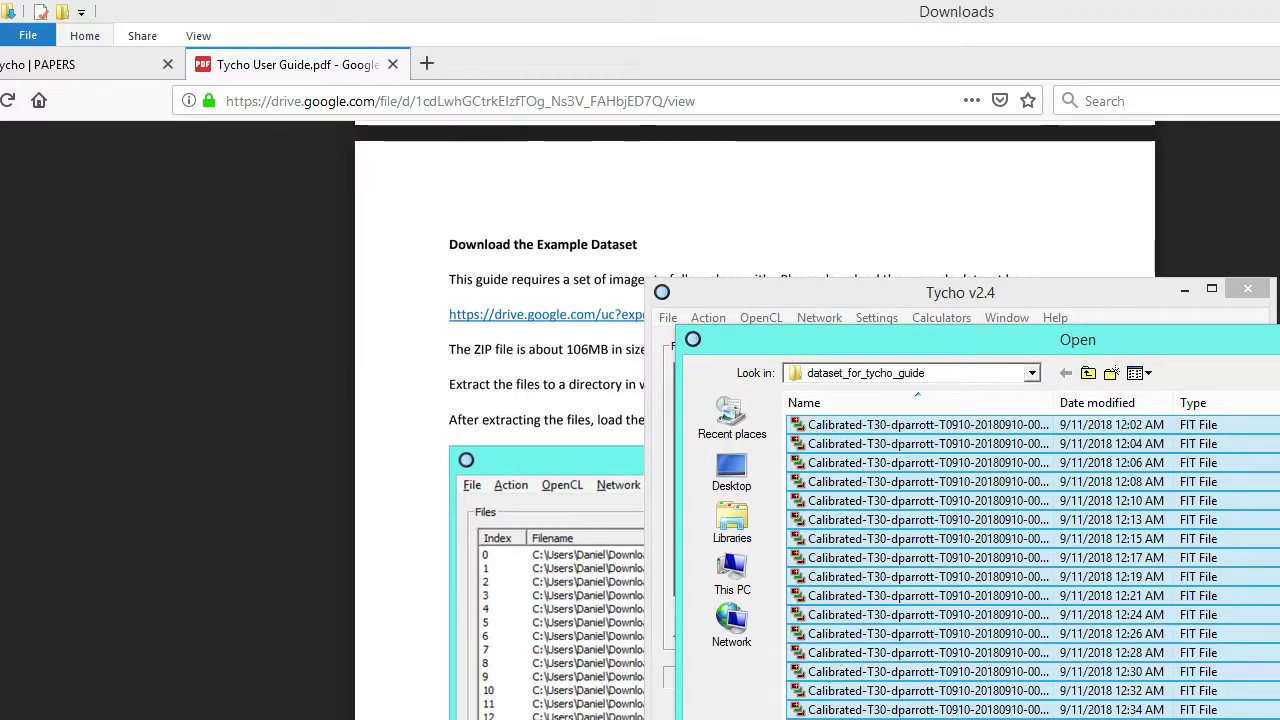
pyautogui.press('Return')
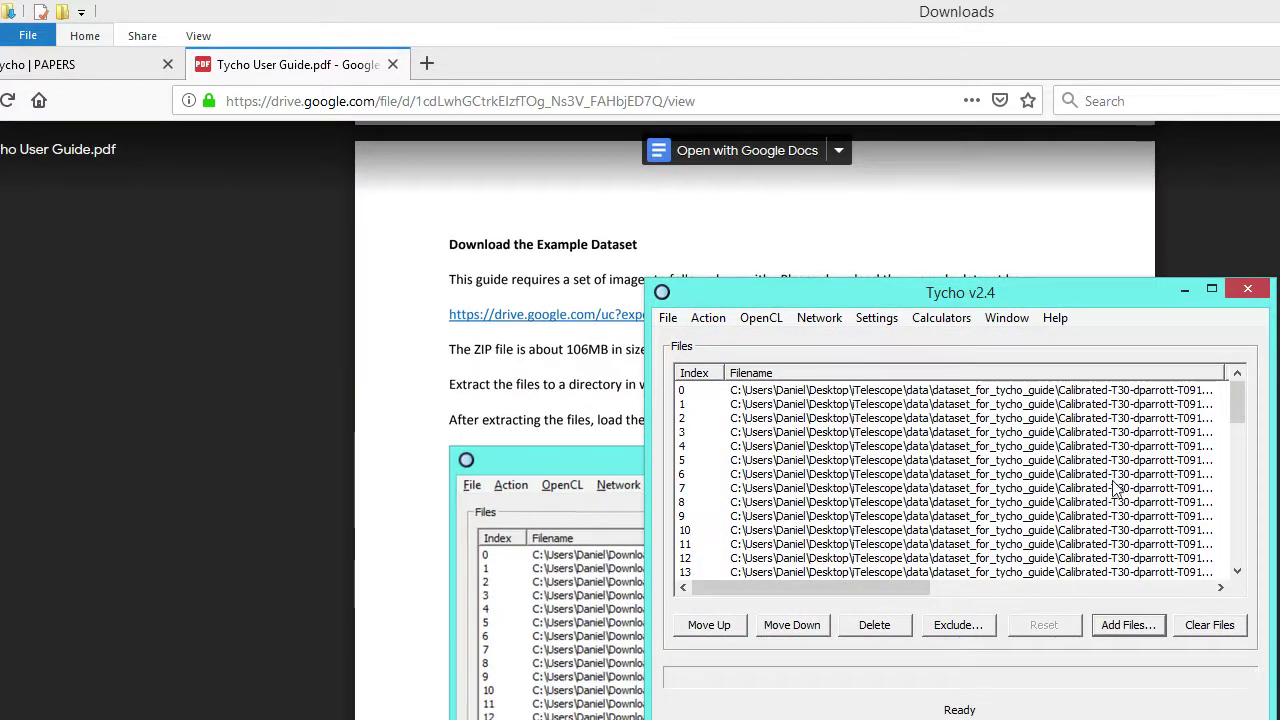
# Reposition the Tycho window and resize the file list columns to check them
pyautogui.moveTo(1037, 302); pyautogui.dragTo(1003, 290)
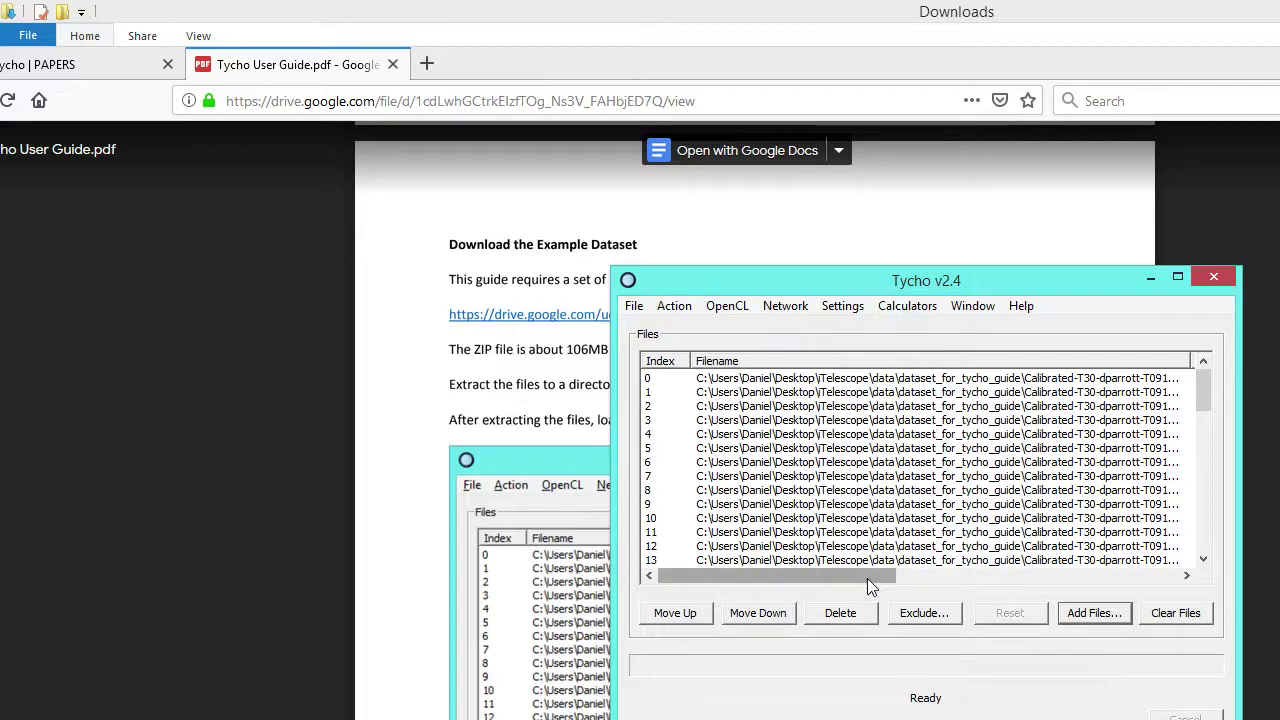
pyautogui.moveTo(867, 578); pyautogui.dragTo(1117, 579)
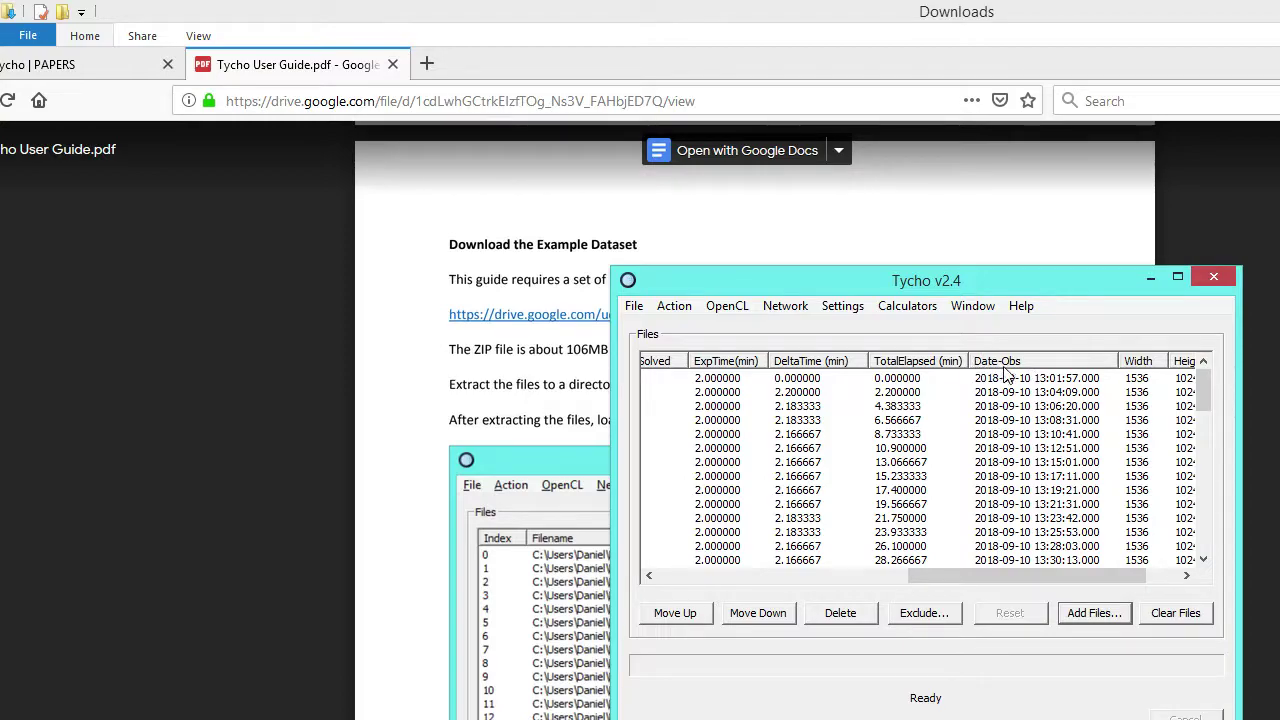
pyautogui.moveTo(1203, 386); pyautogui.dragTo(1203, 565)
pyautogui.moveTo(1104, 572); pyautogui.dragTo(826, 566)
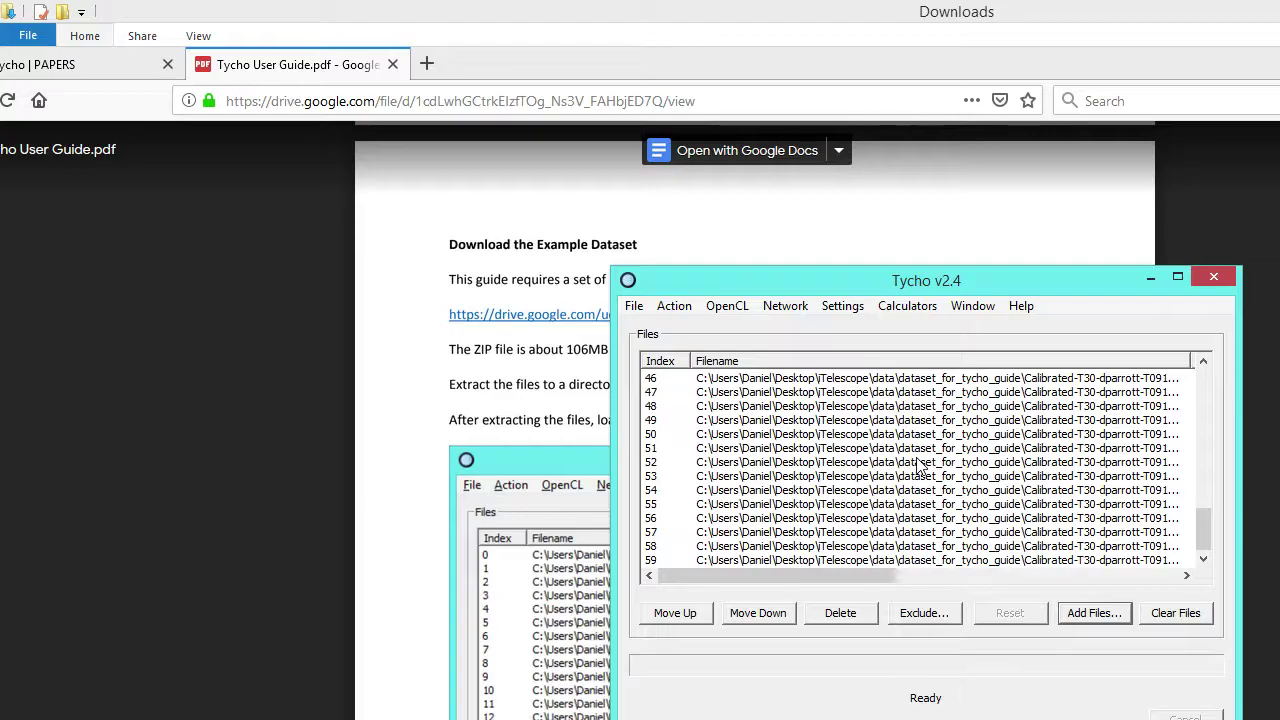
pyautogui.click(674, 305)
# View the loaded images, arranging the Image Viewer beside the main window at 1x zoom
pyautogui.click(885, 452)
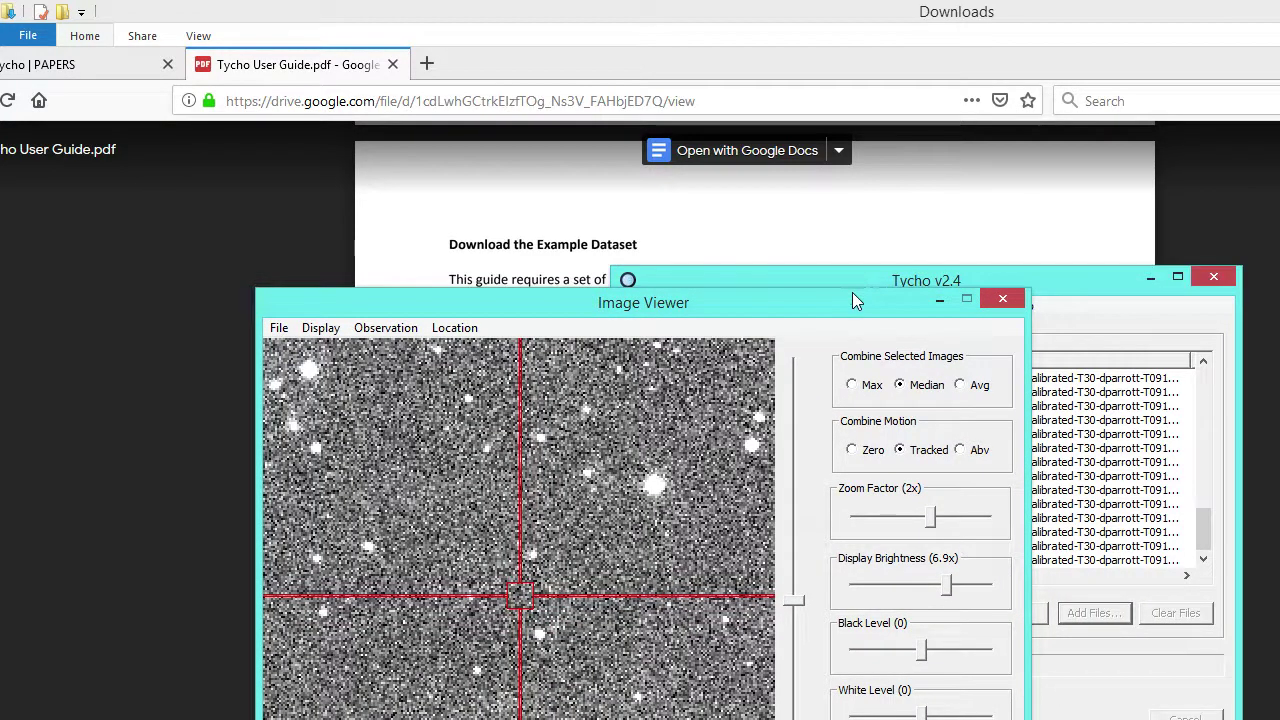
pyautogui.moveTo(852, 292); pyautogui.dragTo(733, 277)
pyautogui.moveTo(979, 284); pyautogui.dragTo(1050, 213)
pyautogui.click(797, 519)
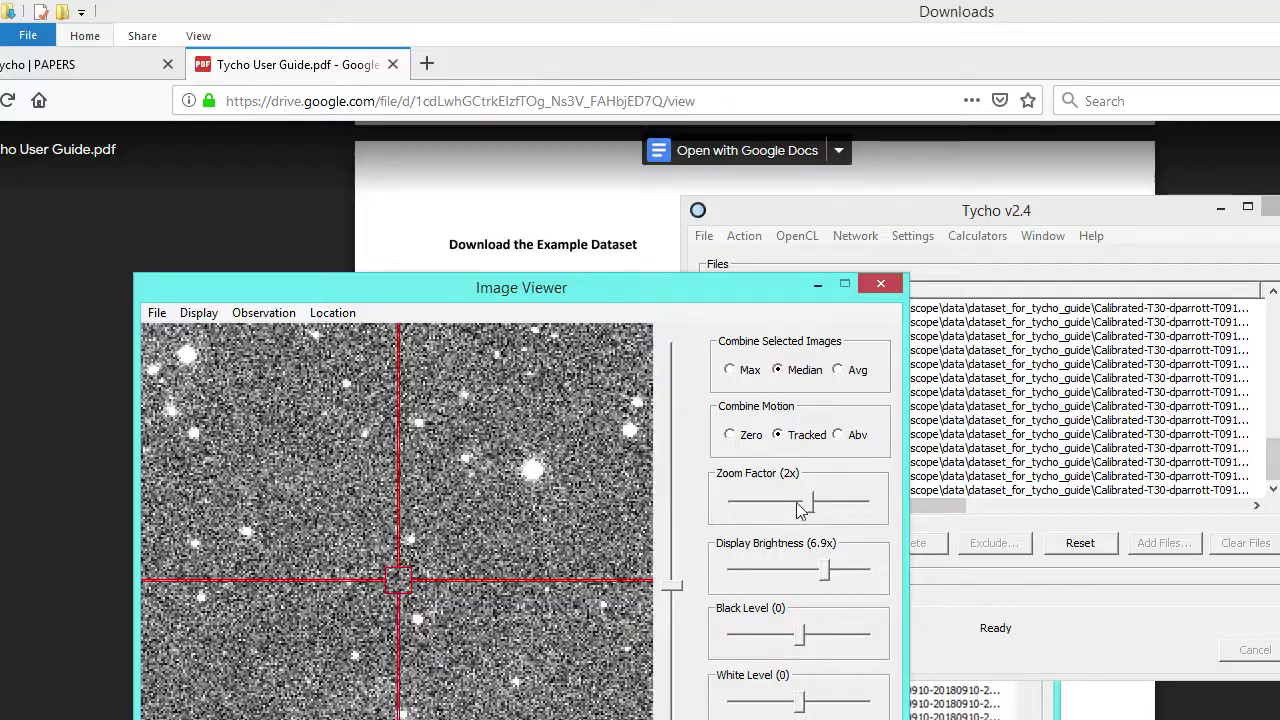
pyautogui.moveTo(806, 505); pyautogui.dragTo(790, 505)
# Step through the star frames with the Up and Down arrows, then close the Image Viewer
pyautogui.click(1123, 323)
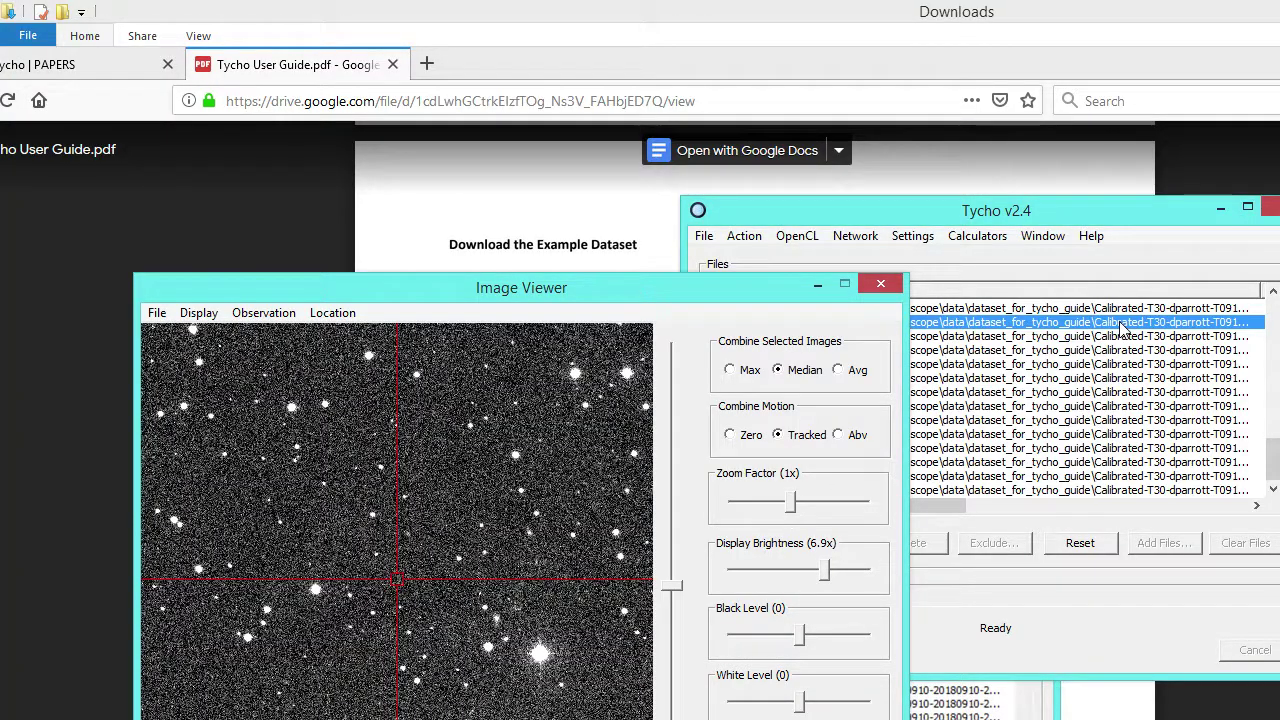
pyautogui.press('Up')
pyautogui.press('Up')
pyautogui.press('Up')
pyautogui.press('Up')
pyautogui.press('Up')
pyautogui.press('Up')
pyautogui.press('Up')
pyautogui.press('Up')
pyautogui.press('Up')
pyautogui.press('Up')
pyautogui.press('Up')
pyautogui.press('Up')
pyautogui.press('Up')
pyautogui.press('Up')
pyautogui.press('Up')
pyautogui.press('Up')
pyautogui.press('Up')
pyautogui.press('Up')
pyautogui.press('Up')
pyautogui.press('Up')
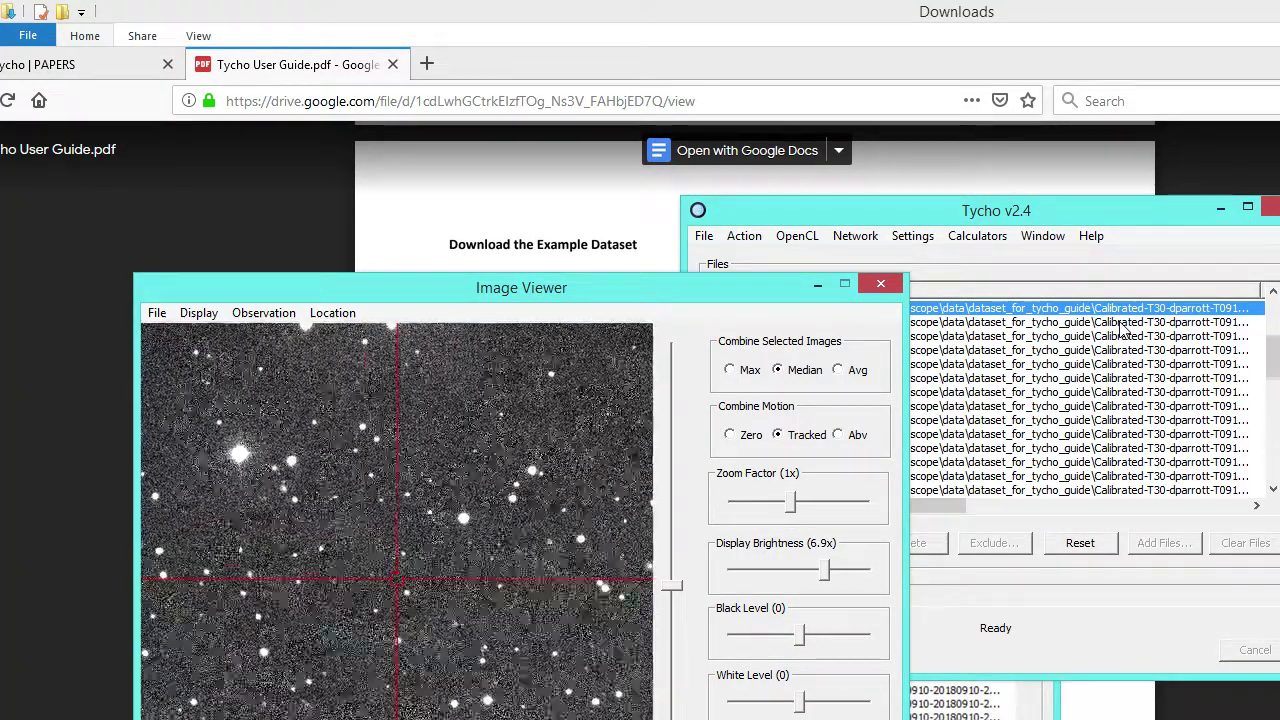
pyautogui.press('Down')
pyautogui.press('Down')
pyautogui.press('Down')
pyautogui.press('Down')
pyautogui.press('Down')
pyautogui.press('Down')
pyautogui.press('Down')
pyautogui.press('Down')
pyautogui.press('Down')
pyautogui.press('Down')
pyautogui.press('Down')
pyautogui.press('Down')
pyautogui.press('Down')
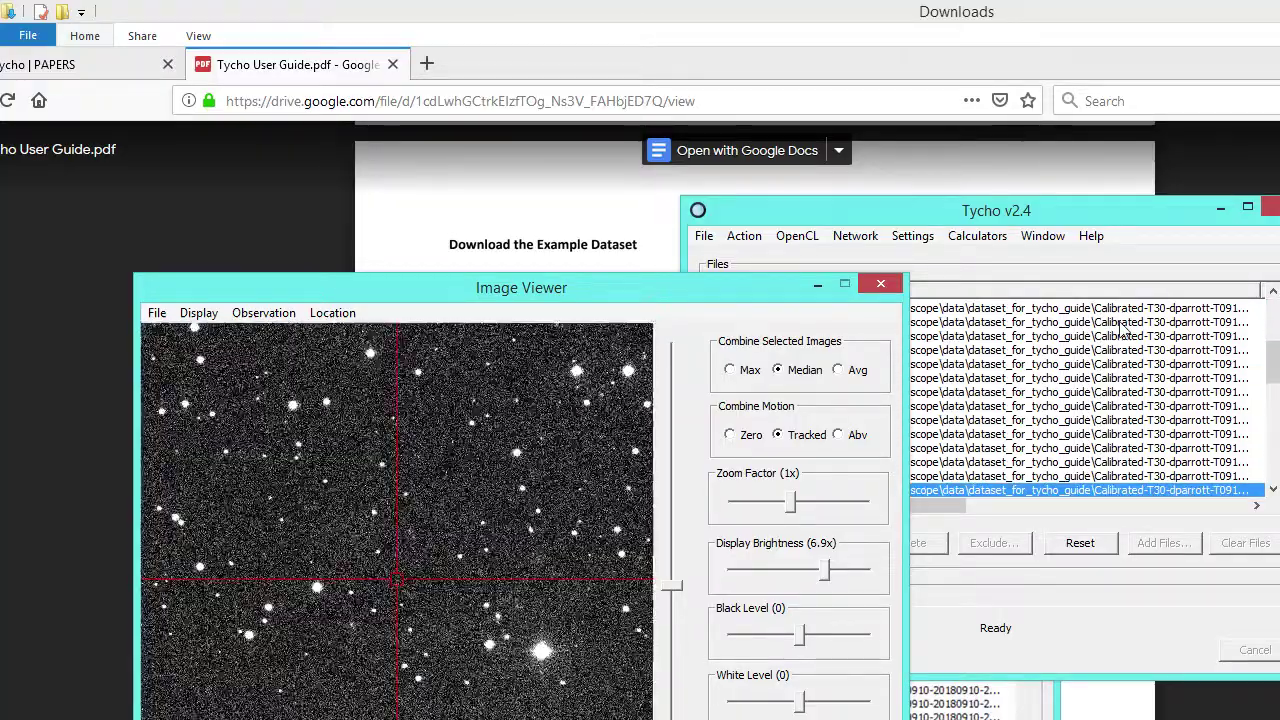
pyautogui.press('Up')
pyautogui.press('Up')
pyautogui.press('Up')
pyautogui.press('Up')
pyautogui.press('Up')
pyautogui.press('Up')
pyautogui.press('Up')
pyautogui.press('Up')
pyautogui.press('Up')
pyautogui.press('Up')
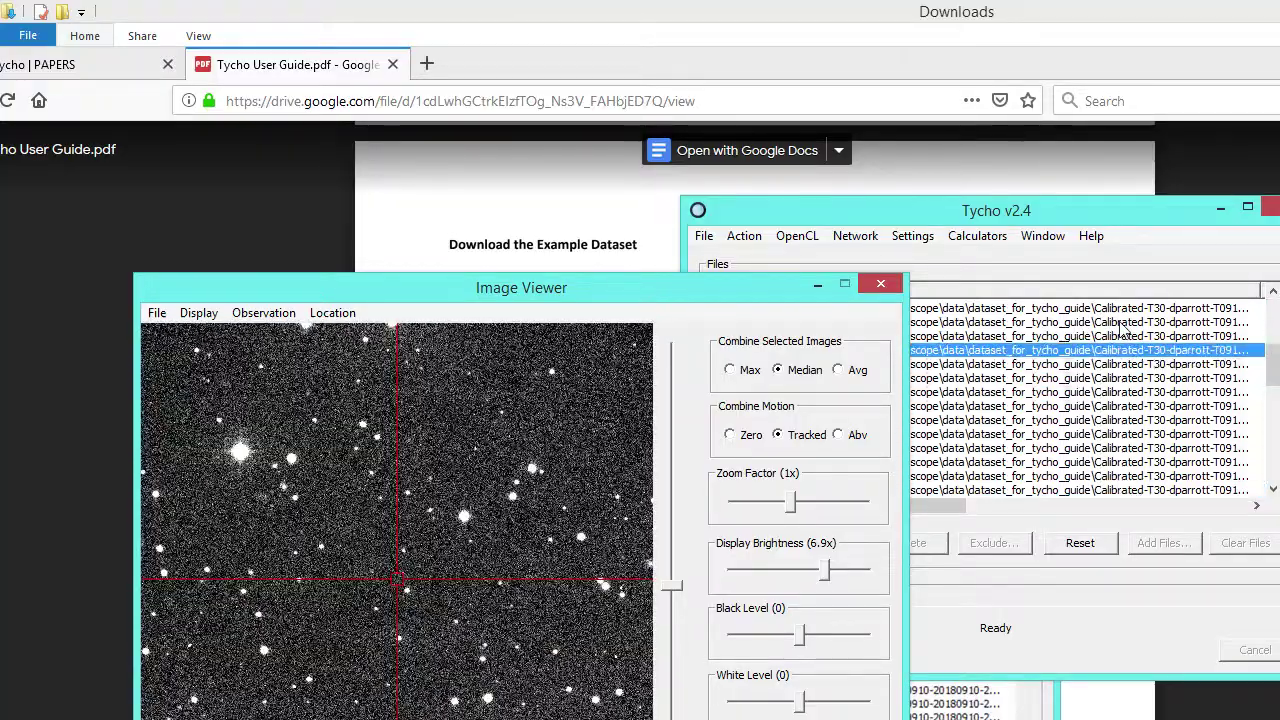
pyautogui.press('Down')
pyautogui.press('Down')
pyautogui.press('Down')
pyautogui.press('Down')
pyautogui.press('Up')
pyautogui.press('Up')
pyautogui.press('Up')
pyautogui.press('Up')
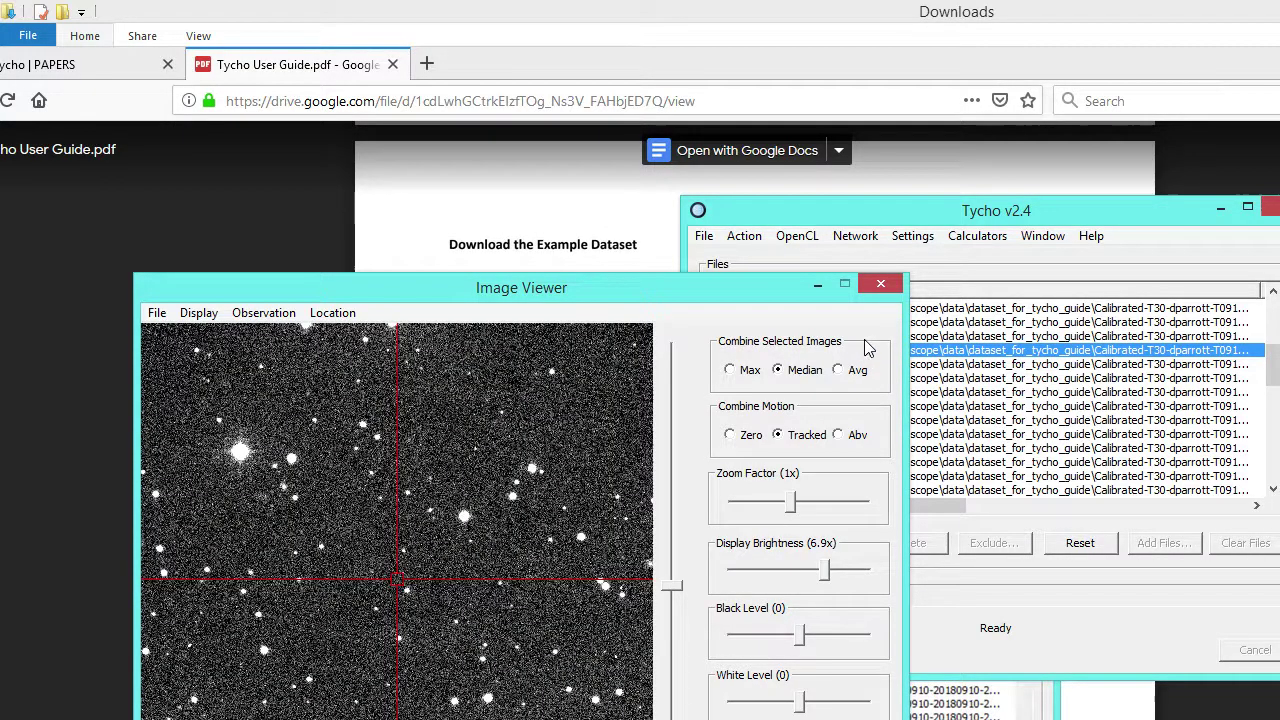
pyautogui.click(880, 284)
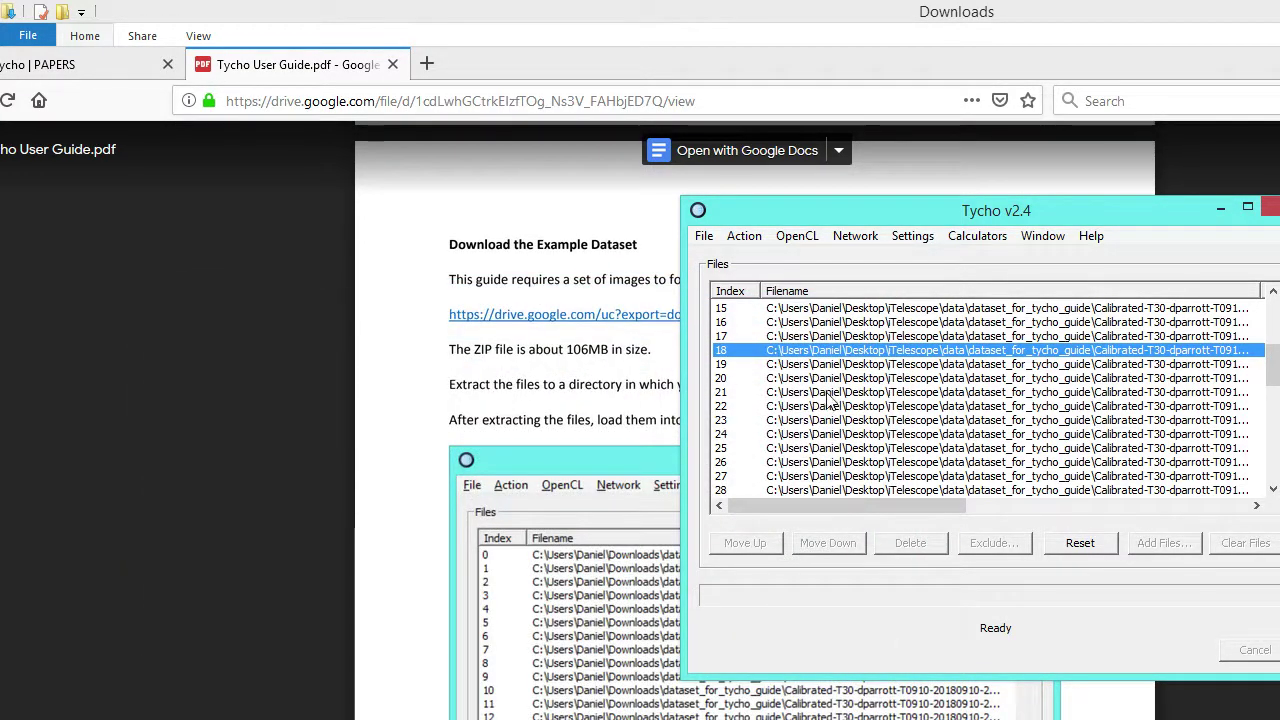
# Run Align Images through RegiStar into dataset_for_tycho_guide_a and acknowledge the Alignment OK message
pyautogui.click(748, 240)
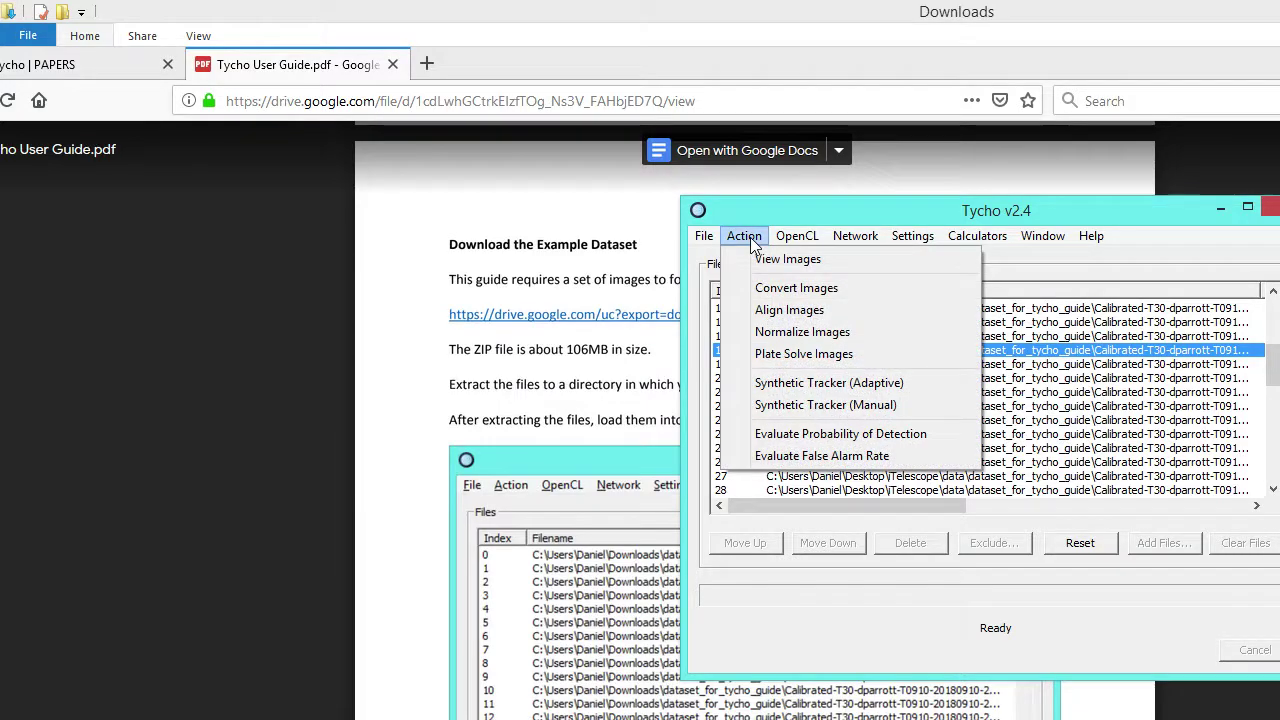
pyautogui.click(789, 310)
pyautogui.click(1030, 390)
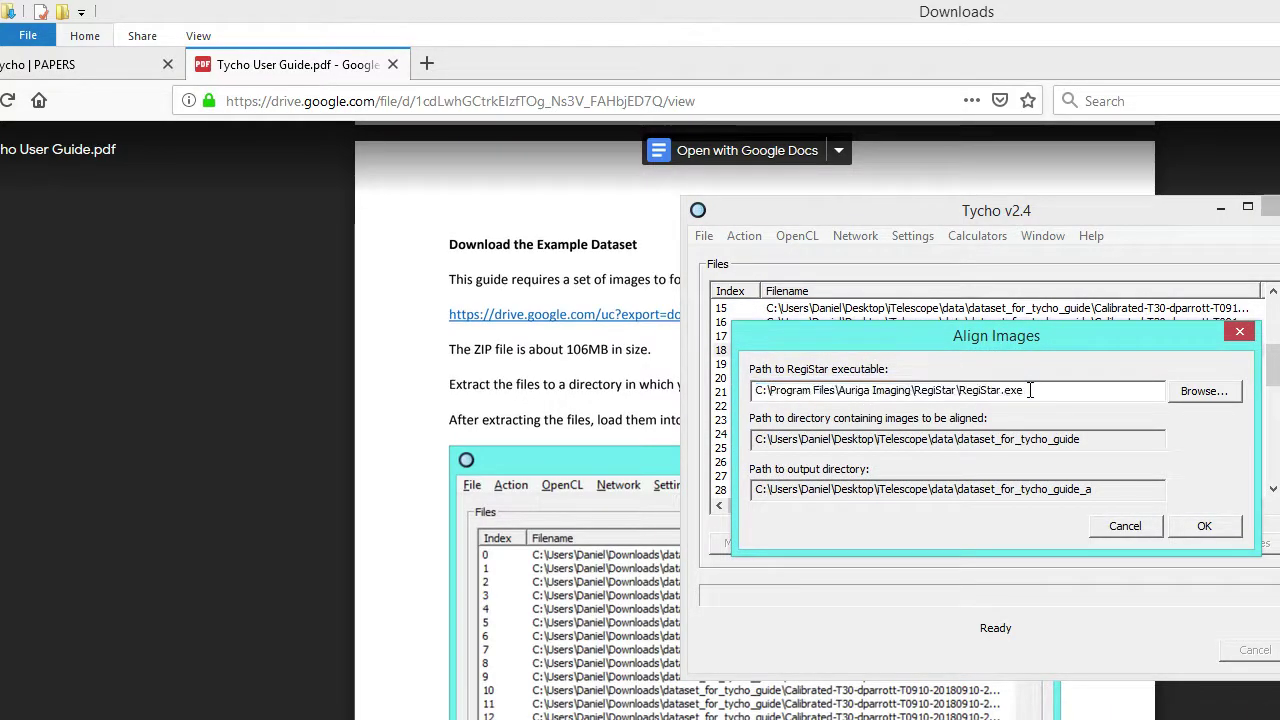
pyautogui.moveTo(1030, 390); pyautogui.dragTo(742, 388)
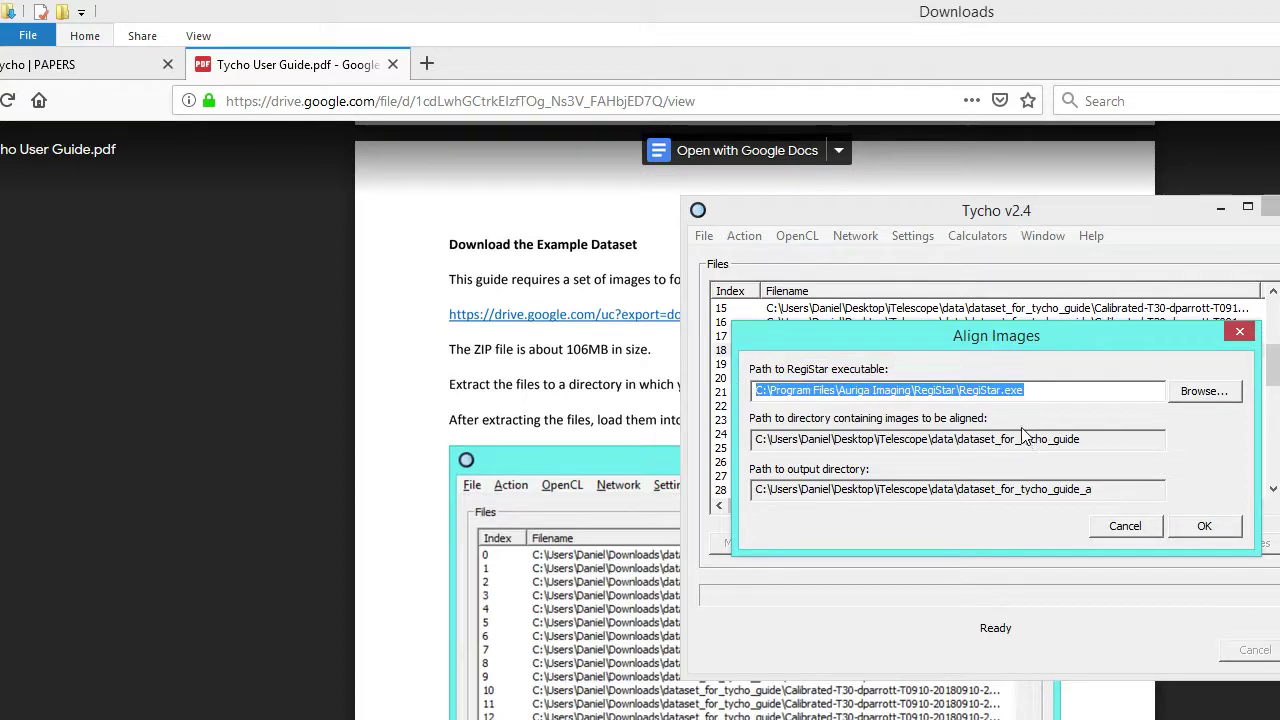
pyautogui.click(1193, 530)
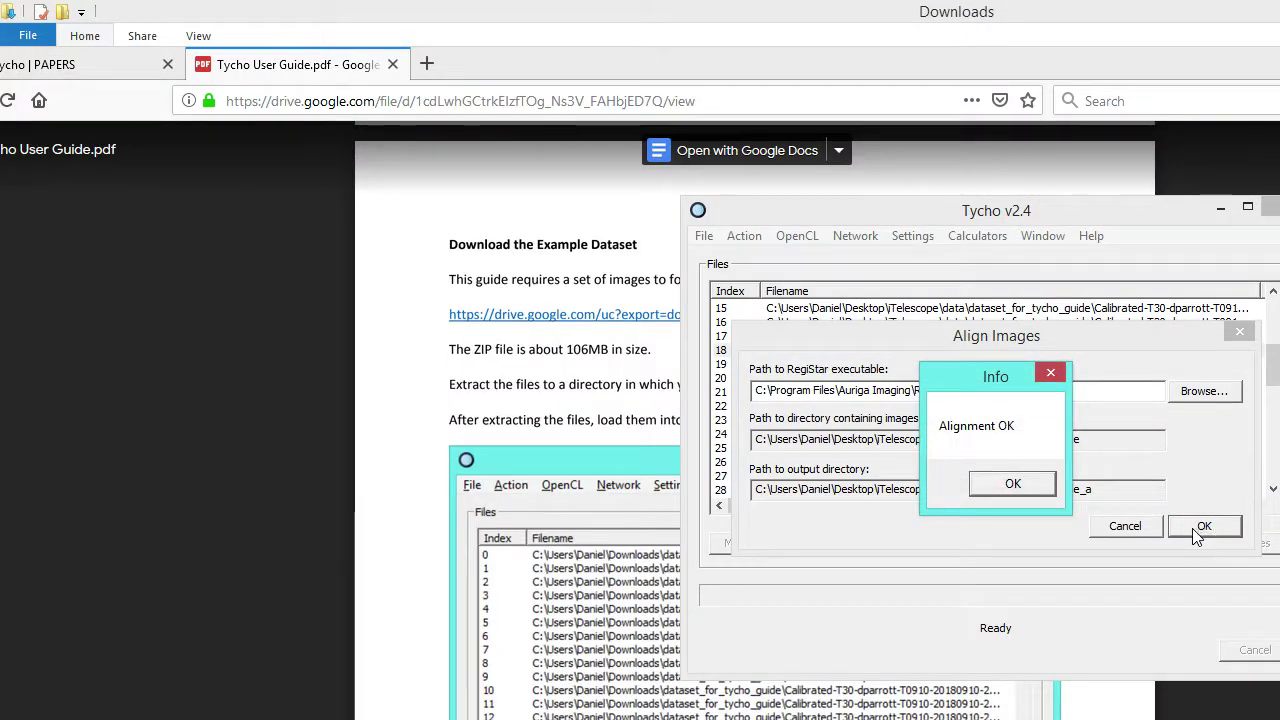
pyautogui.click(1012, 483)
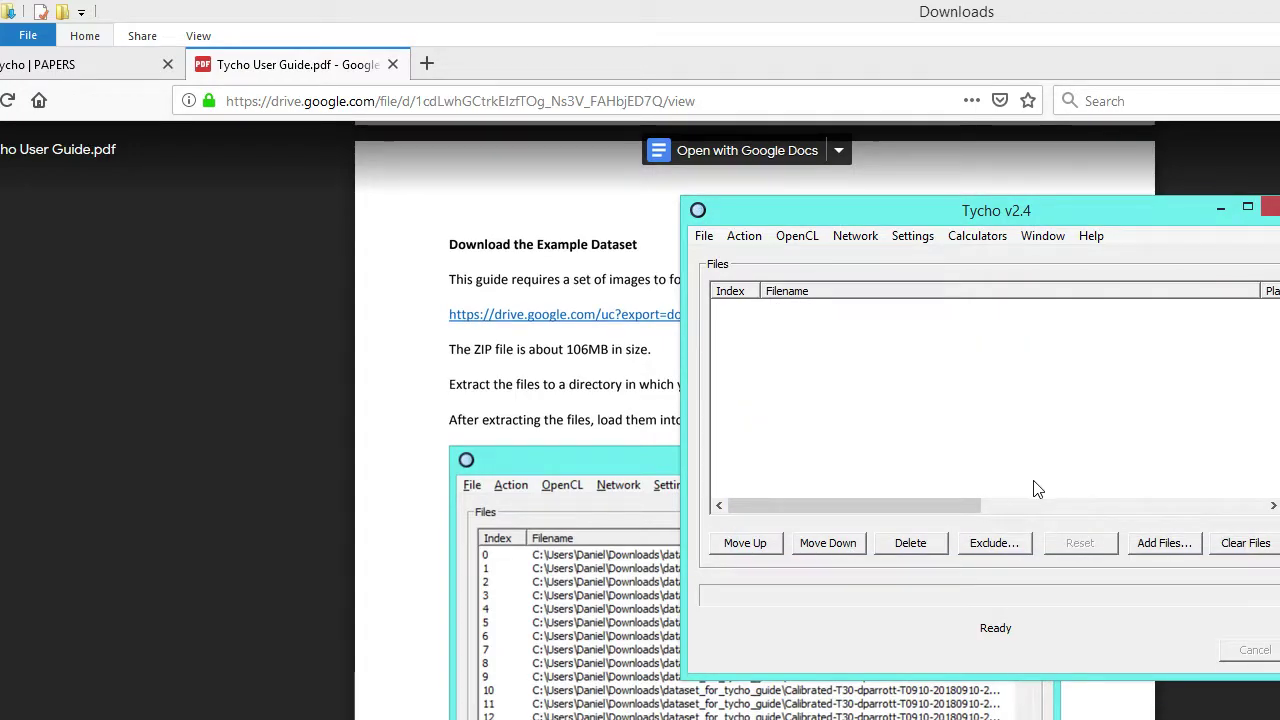
# Add every aligned FIT file from the dataset_for_tycho_guide_a folder to the Files list
pyautogui.click(1164, 543)
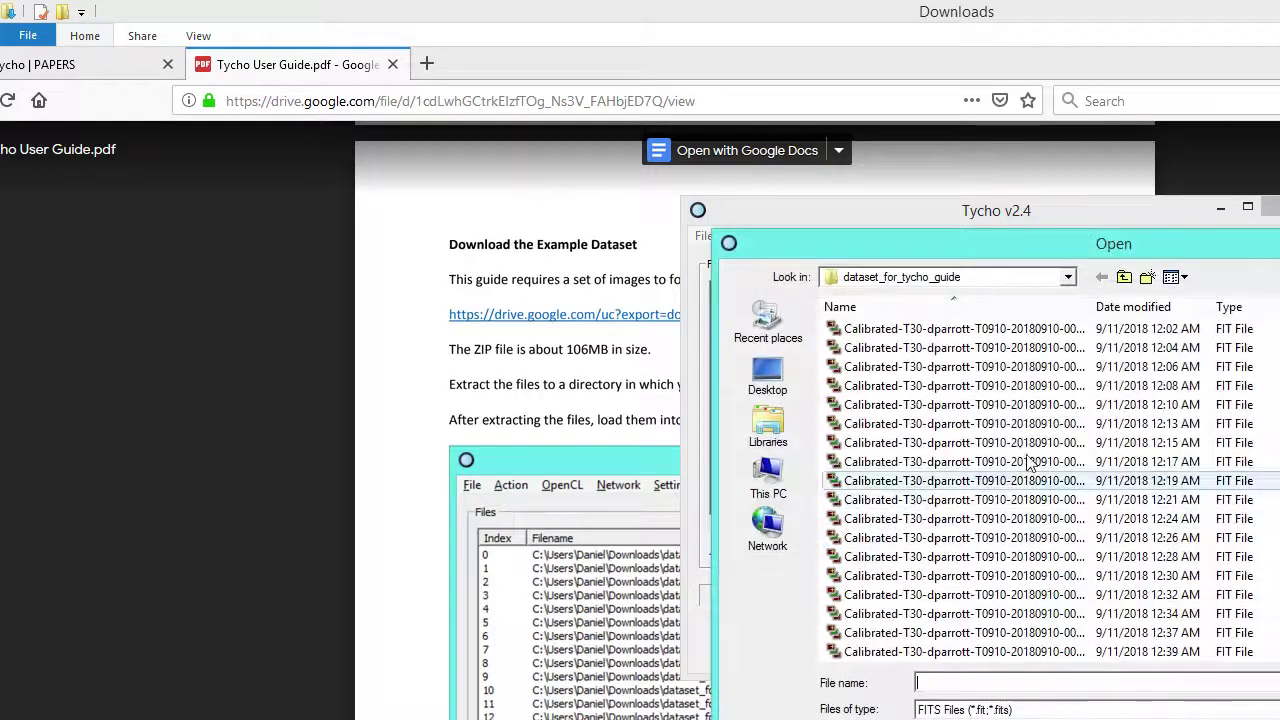
pyautogui.click(1123, 280)
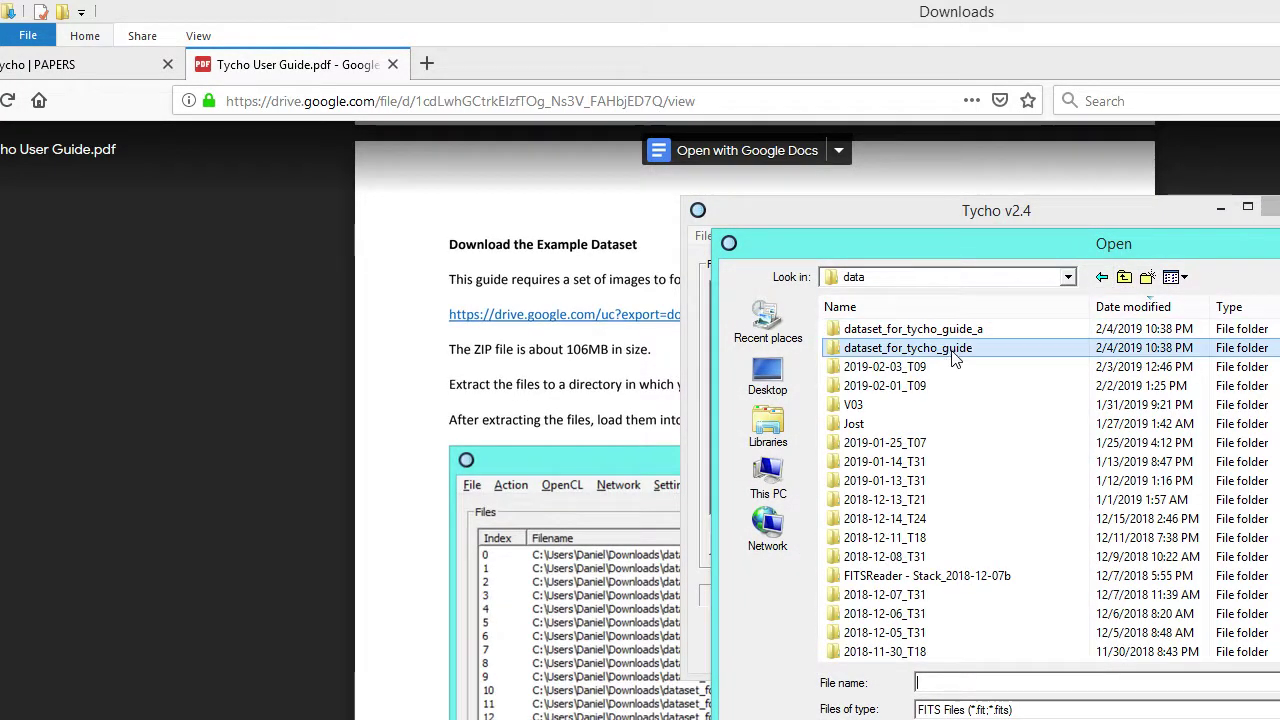
pyautogui.doubleClick(1000, 332)
pyautogui.click(922, 405)
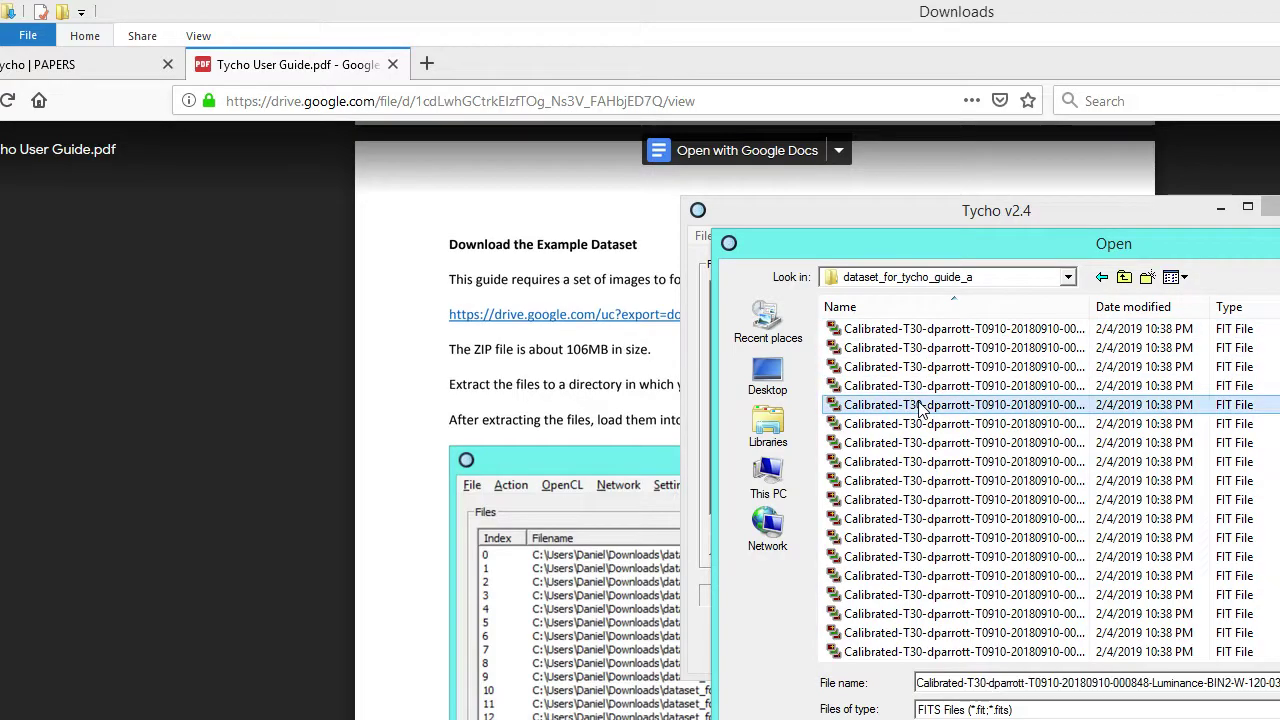
pyautogui.hotkey('ctrl', 'a')
pyautogui.press('Return')
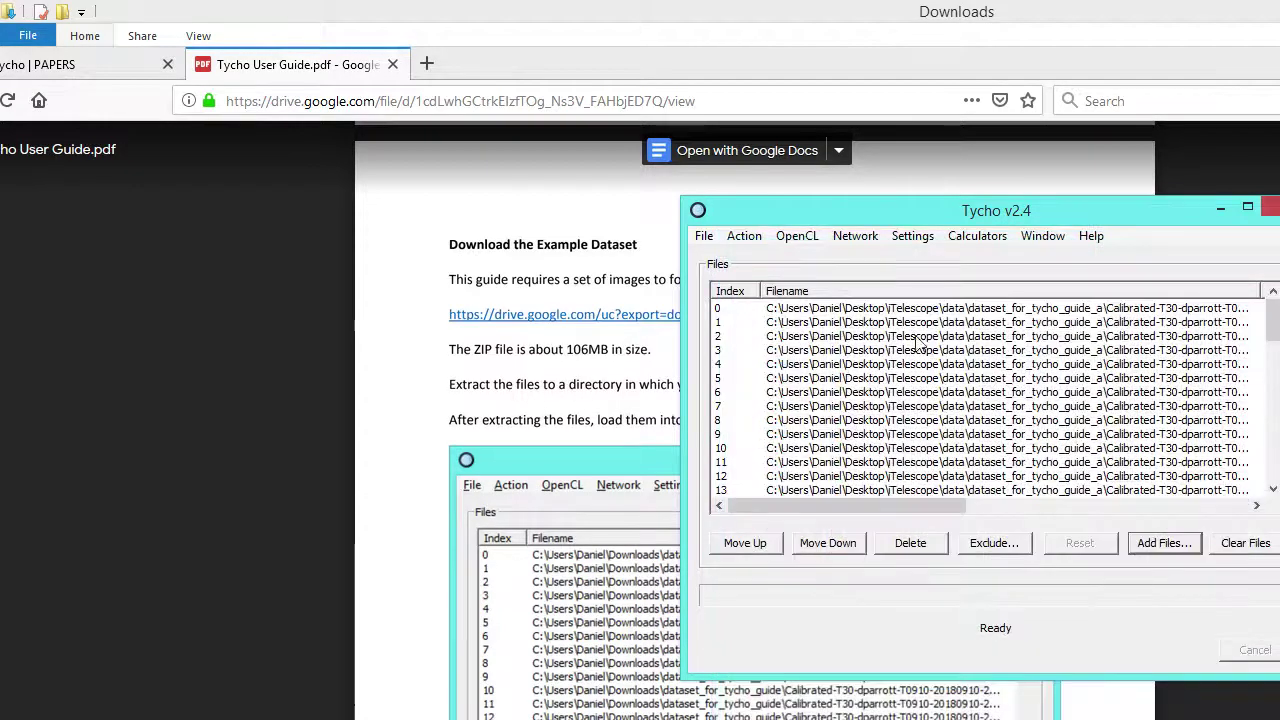
# Normalize the aligned images with the default Normalize Images settings
pyautogui.click(745, 237)
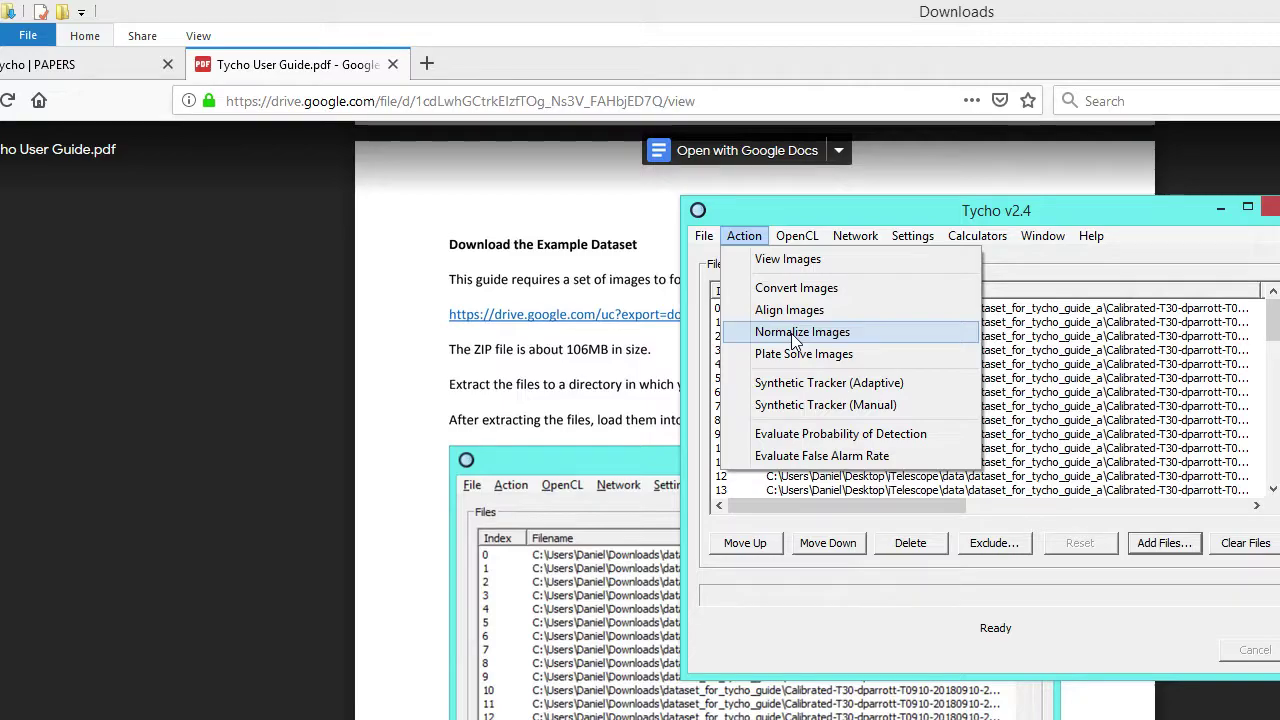
pyautogui.click(795, 333)
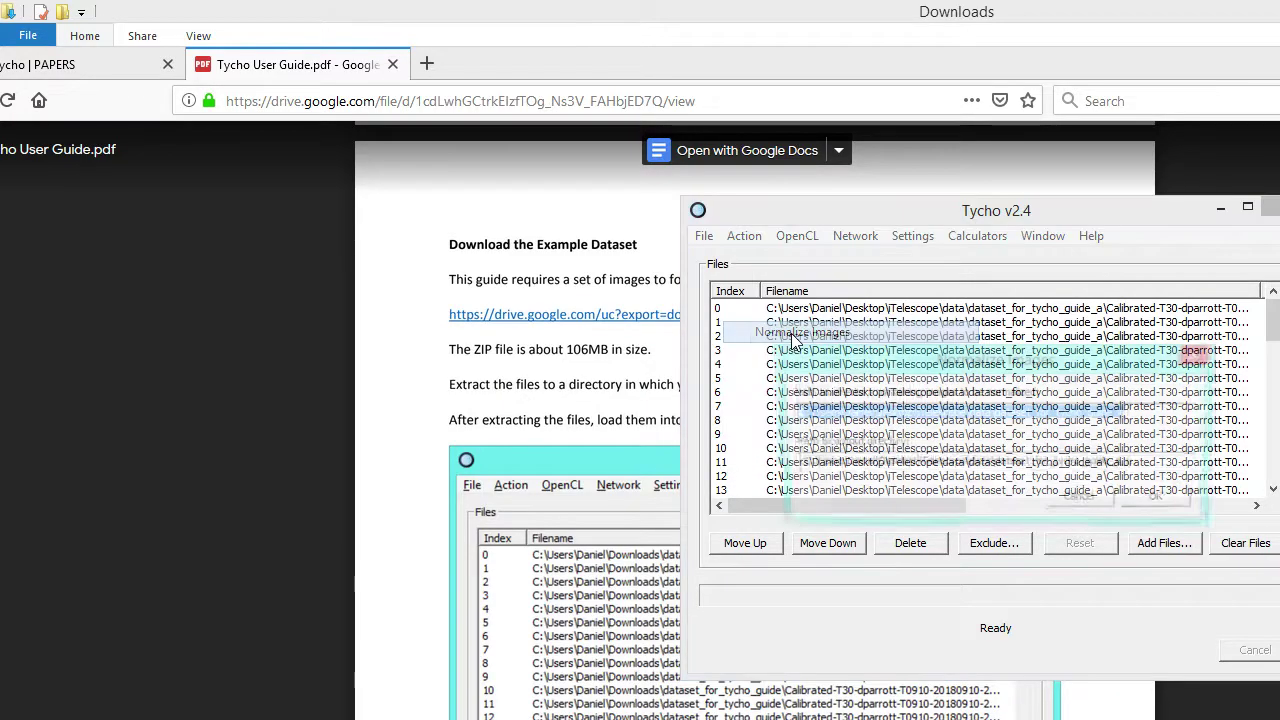
pyautogui.click(1163, 502)
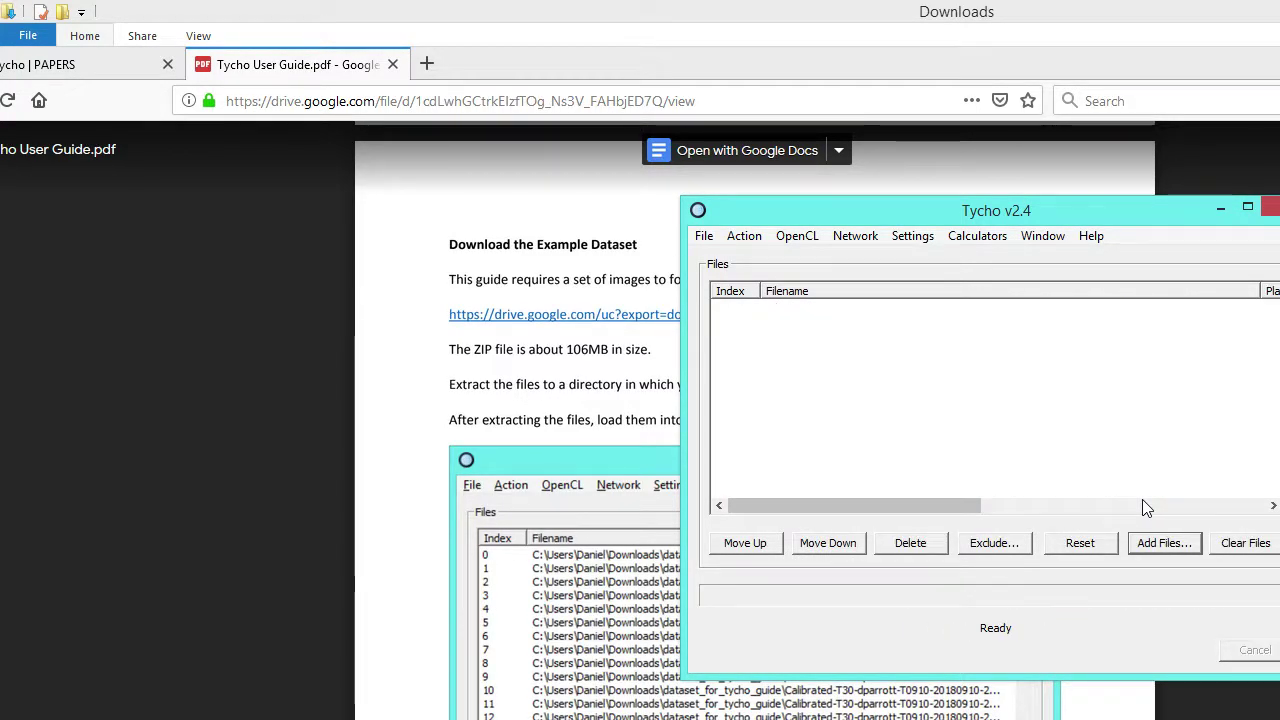
# Load all normalized FIT files from dataset_for_tycho_guide_a_n into the Files list
pyautogui.click(1160, 543)
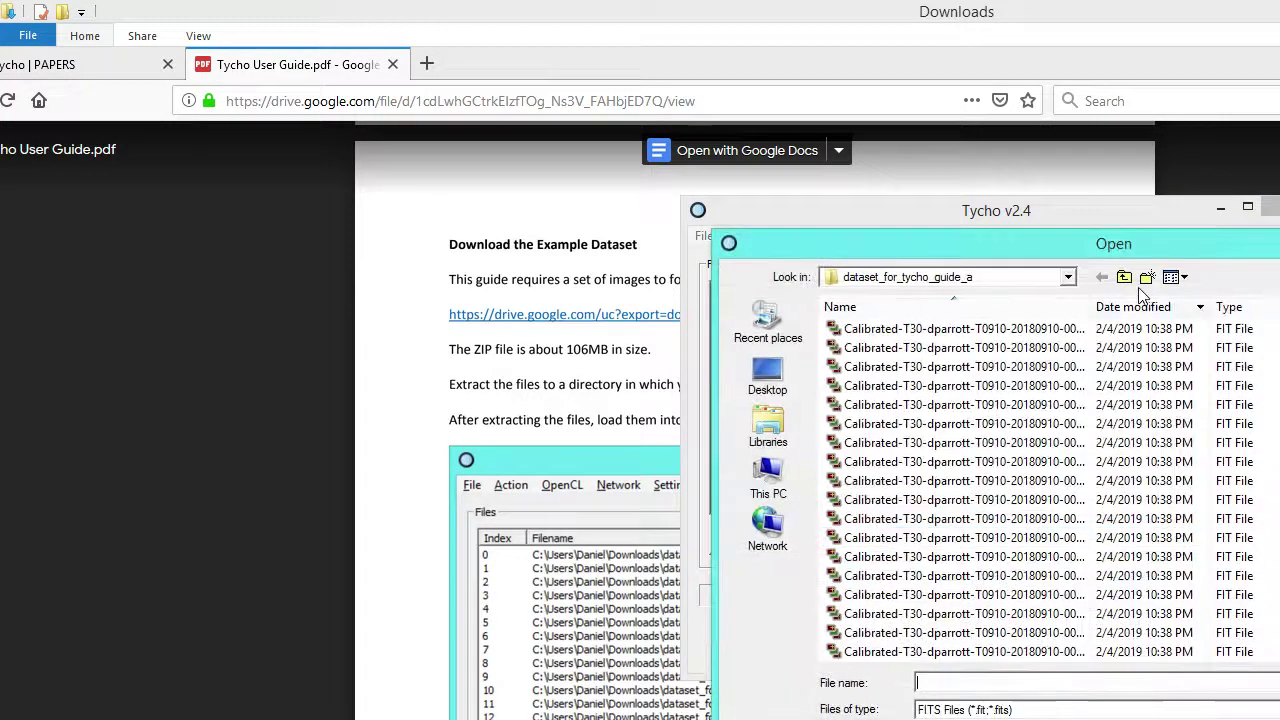
pyautogui.click(1124, 277)
pyautogui.doubleClick(960, 329)
pyautogui.click(1000, 404)
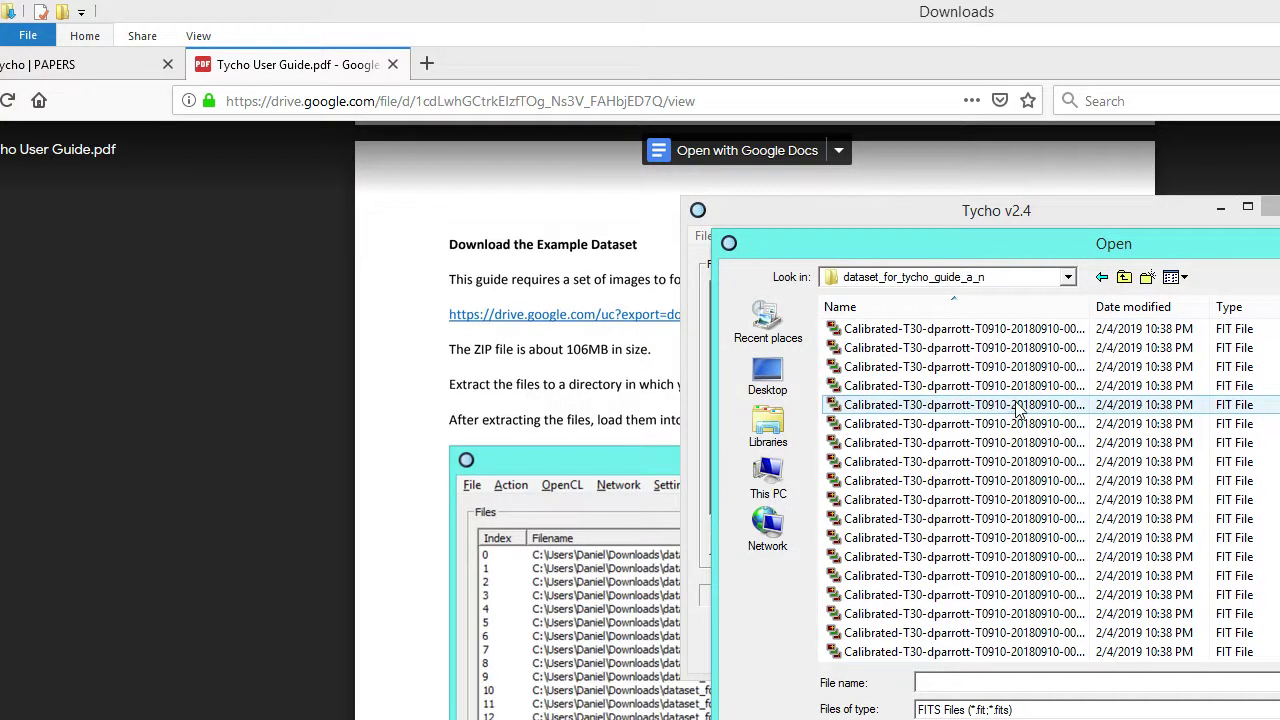
pyautogui.hotkey('ctrl', 'a')
pyautogui.press('Return')
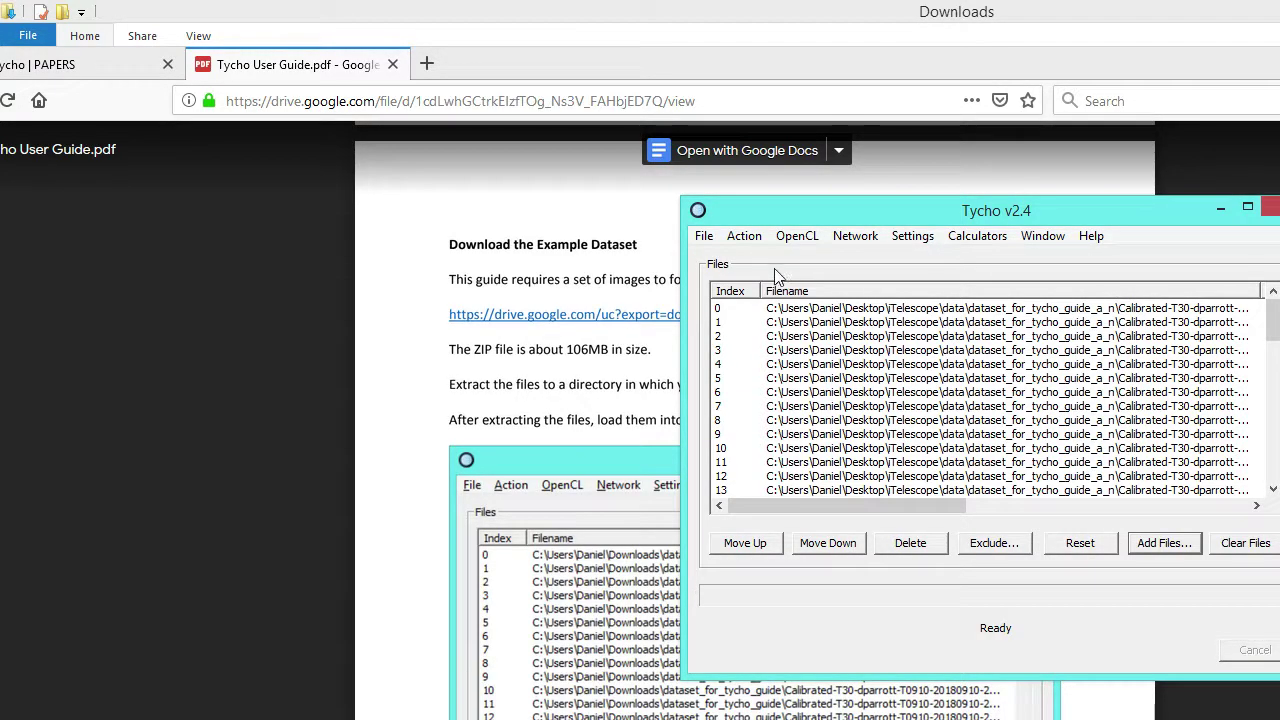
# Plate solve the first image only, using bounds 1.0–3.0 arcsec/pixel and downsample 4
pyautogui.click(744, 236)
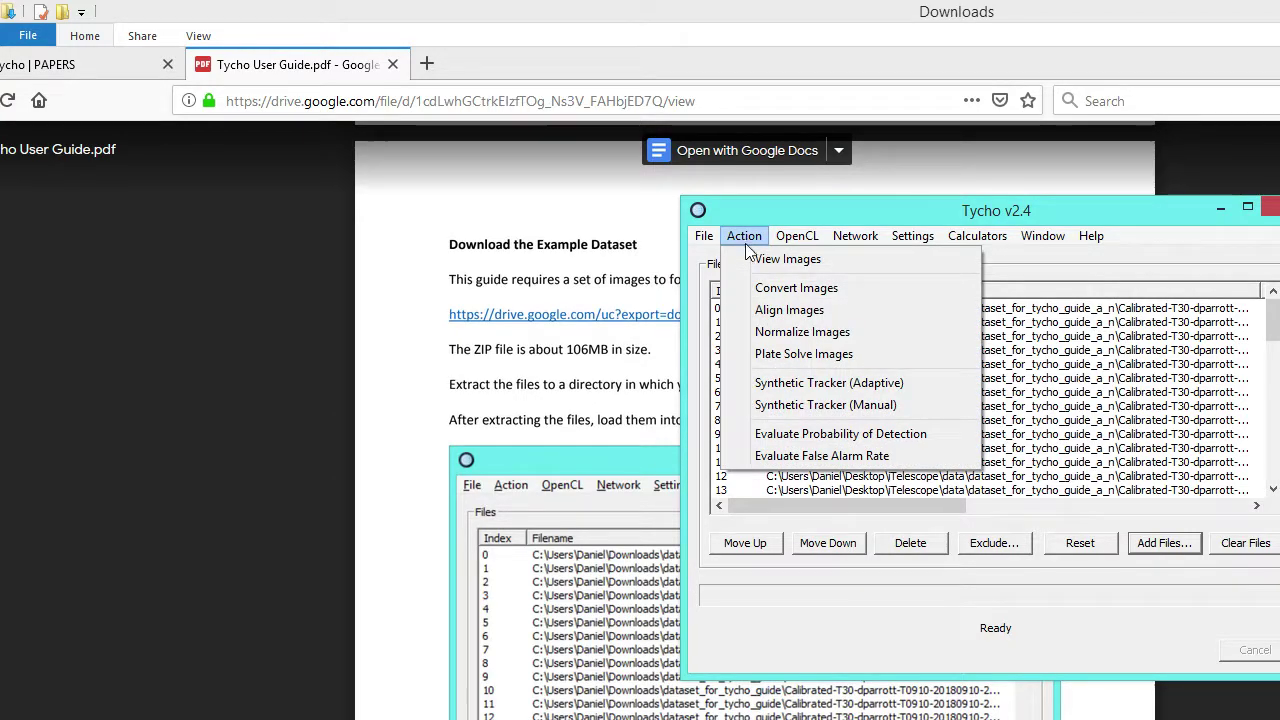
pyautogui.click(788, 358)
pyautogui.moveTo(870, 190); pyautogui.dragTo(689, 184)
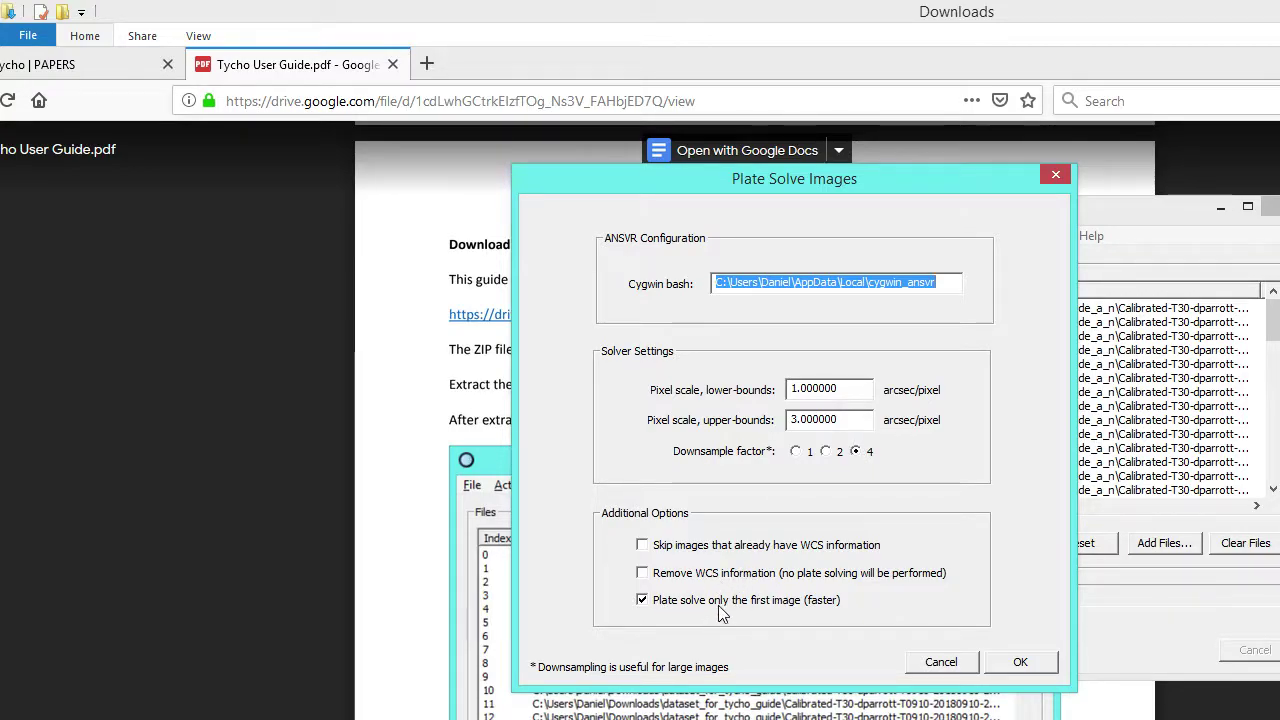
pyautogui.click(1019, 662)
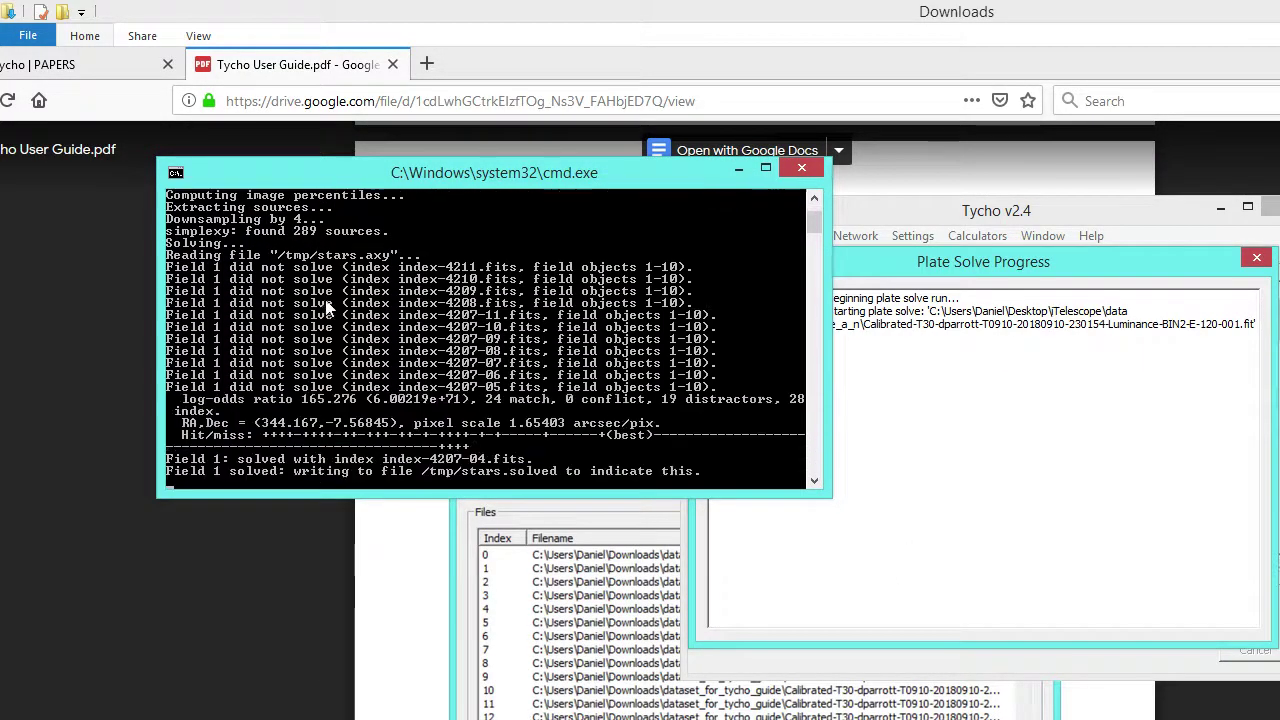
pyautogui.click(1256, 259)
pyautogui.click(797, 236)
pyautogui.moveTo(896, 243)
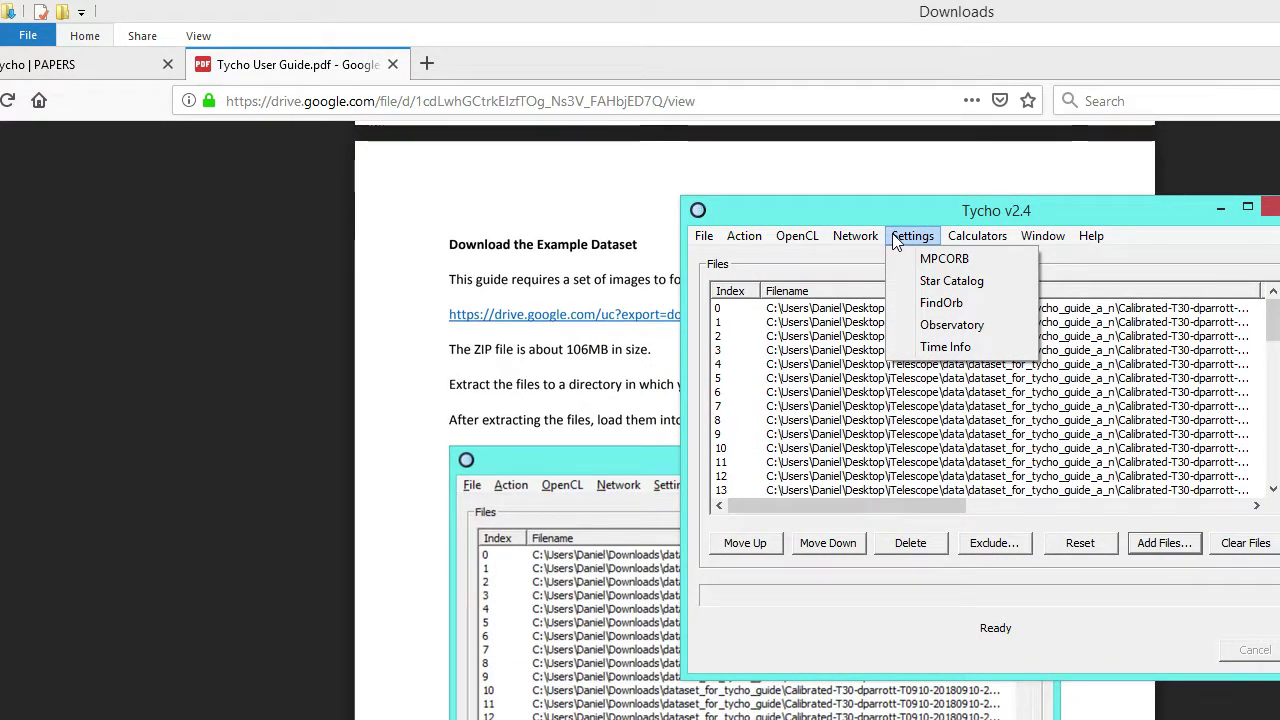
pyautogui.click(896, 243)
pyautogui.click(749, 236)
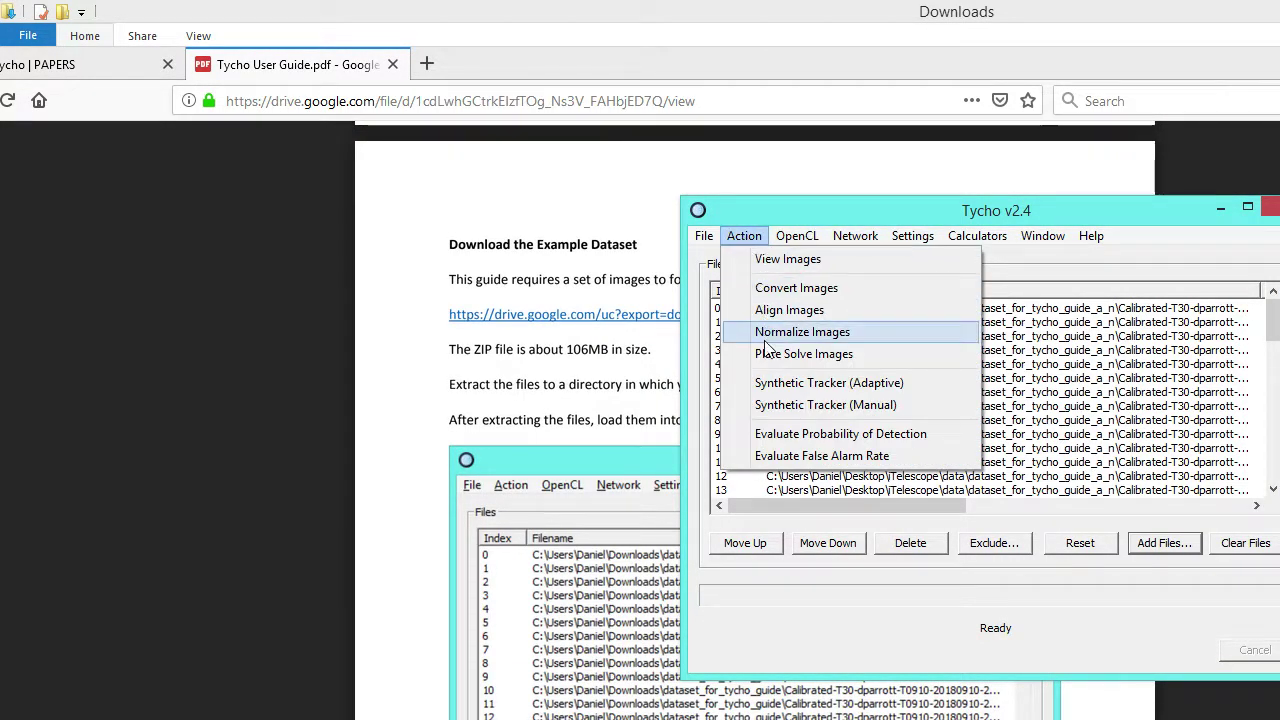
pyautogui.click(841, 351)
pyautogui.click(992, 292)
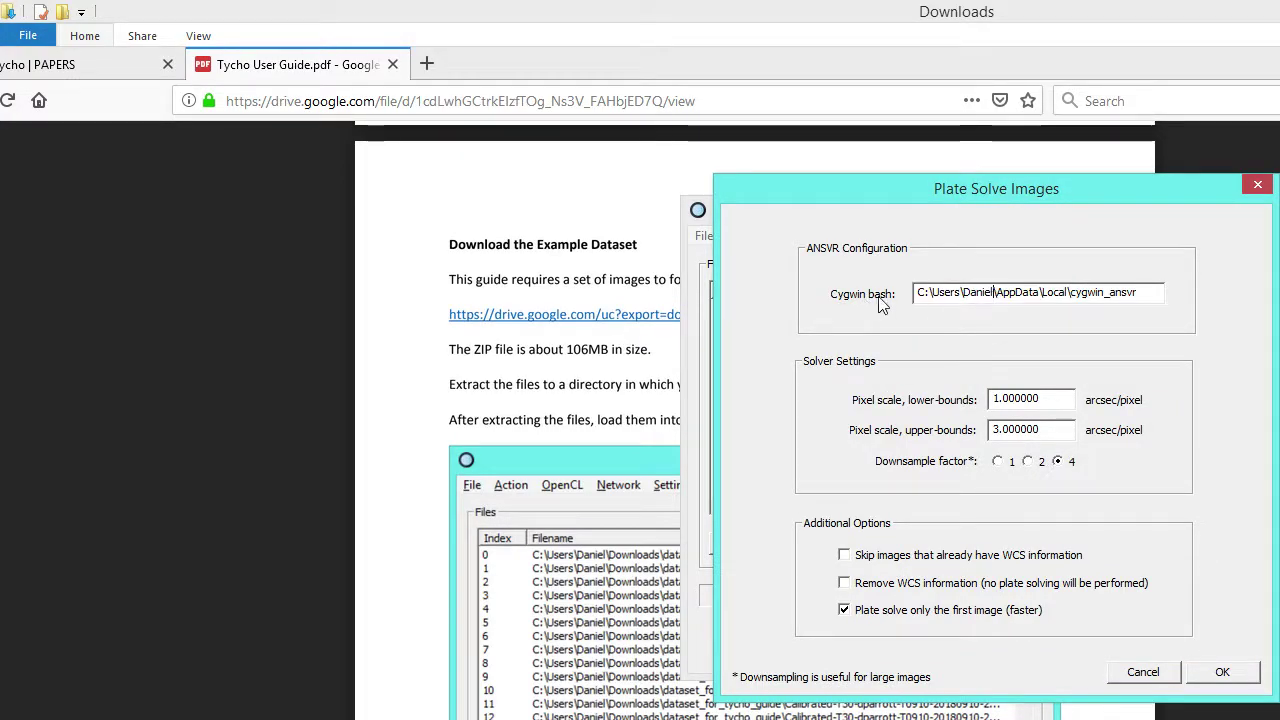
pyautogui.moveTo(1152, 295); pyautogui.dragTo(868, 295)
pyautogui.click(1145, 292)
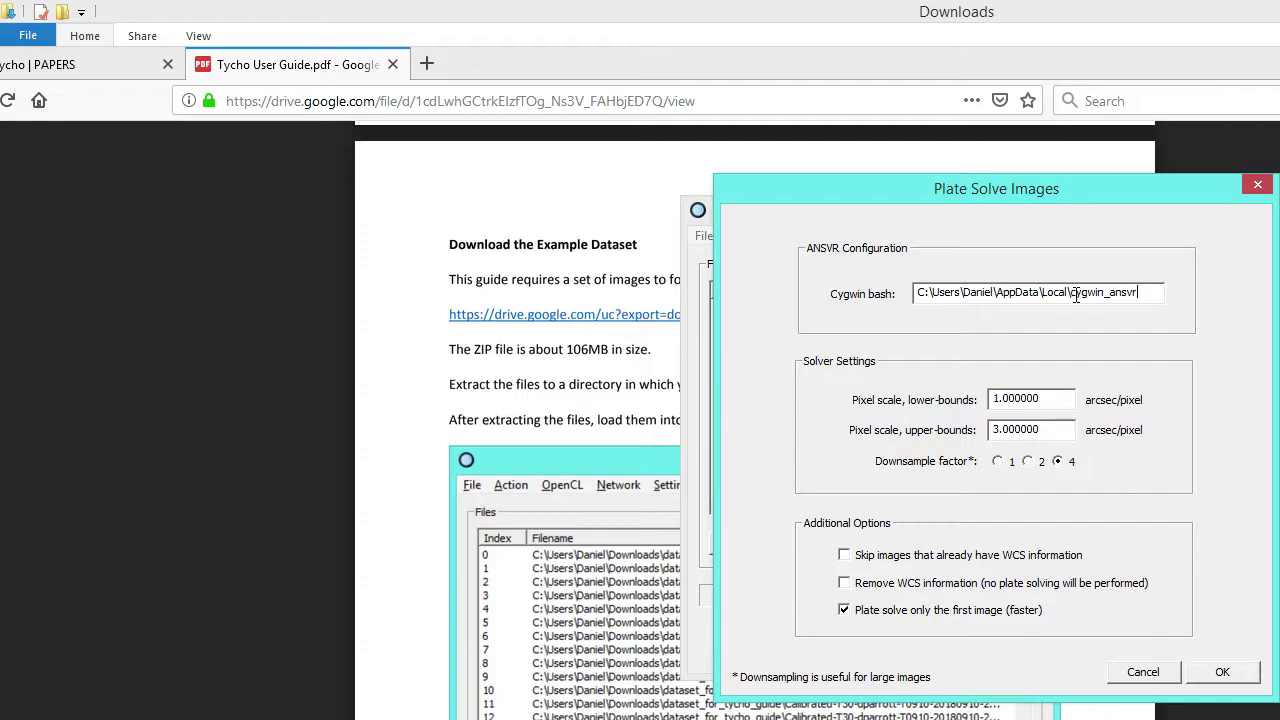
pyautogui.click(624, 433)
pyautogui.scroll(-5, 628, 432)
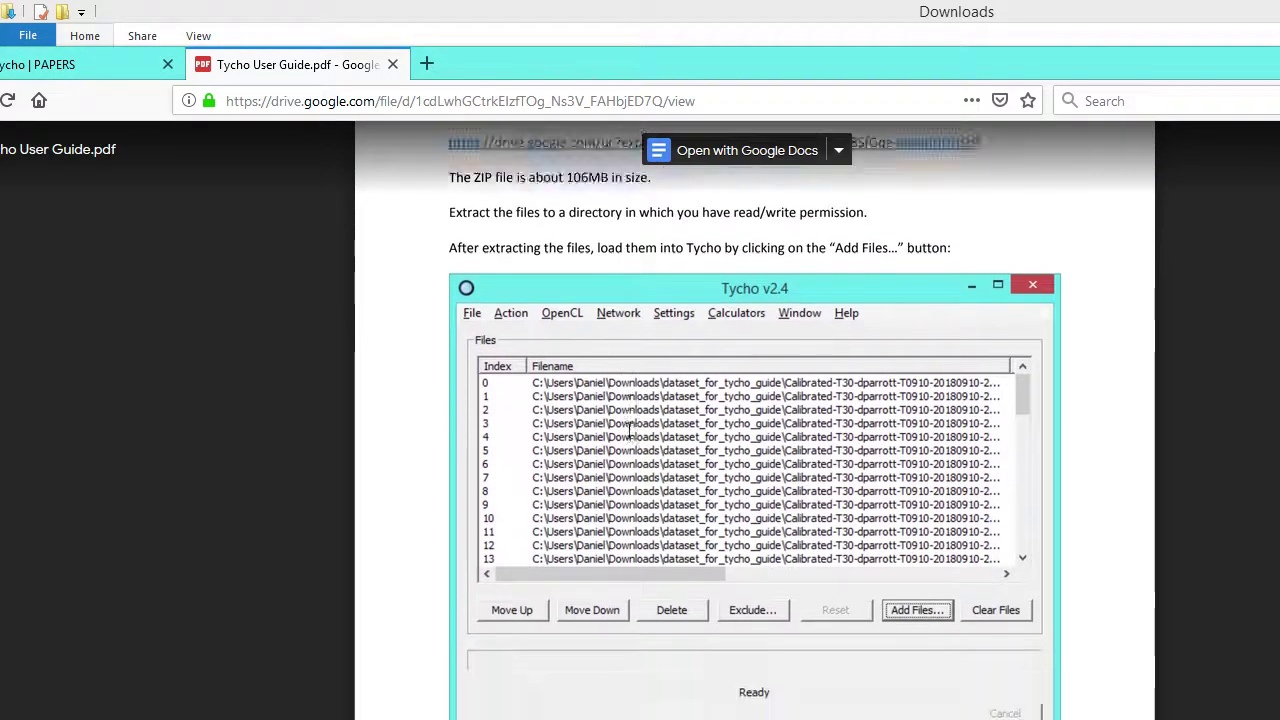
pyautogui.scroll(-12, 640, 432)
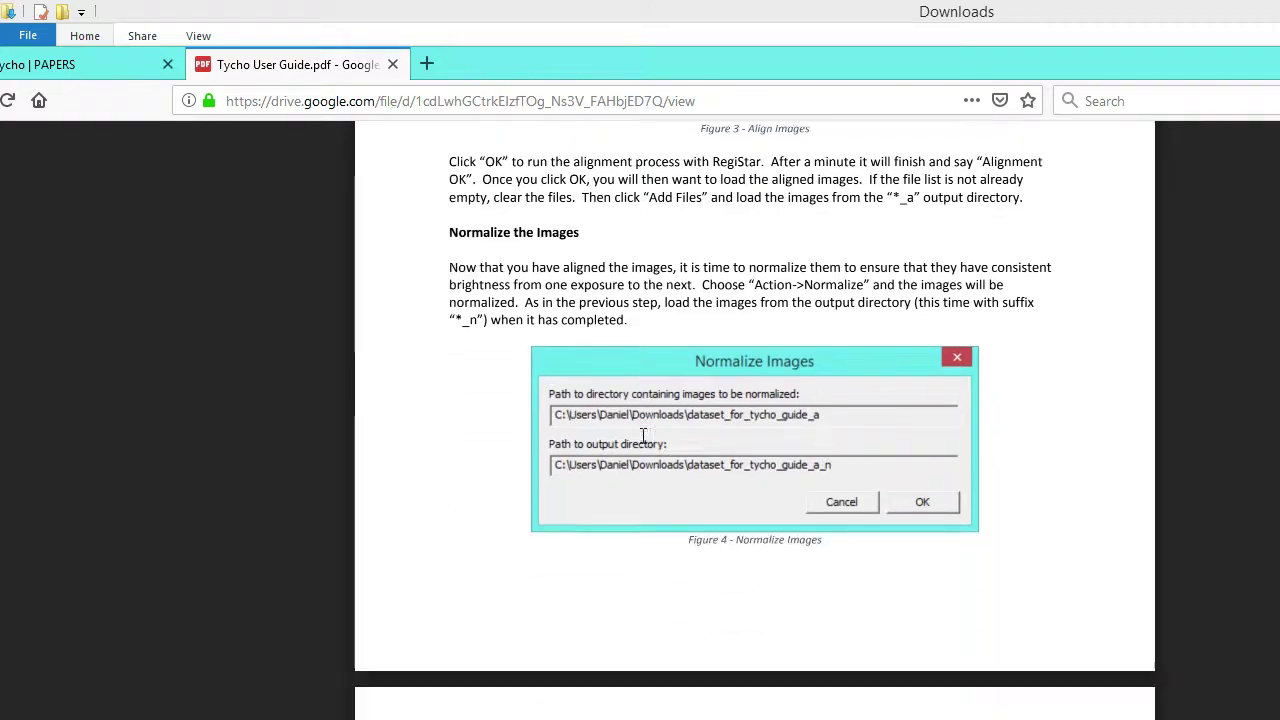
pyautogui.scroll(-6, 648, 433)
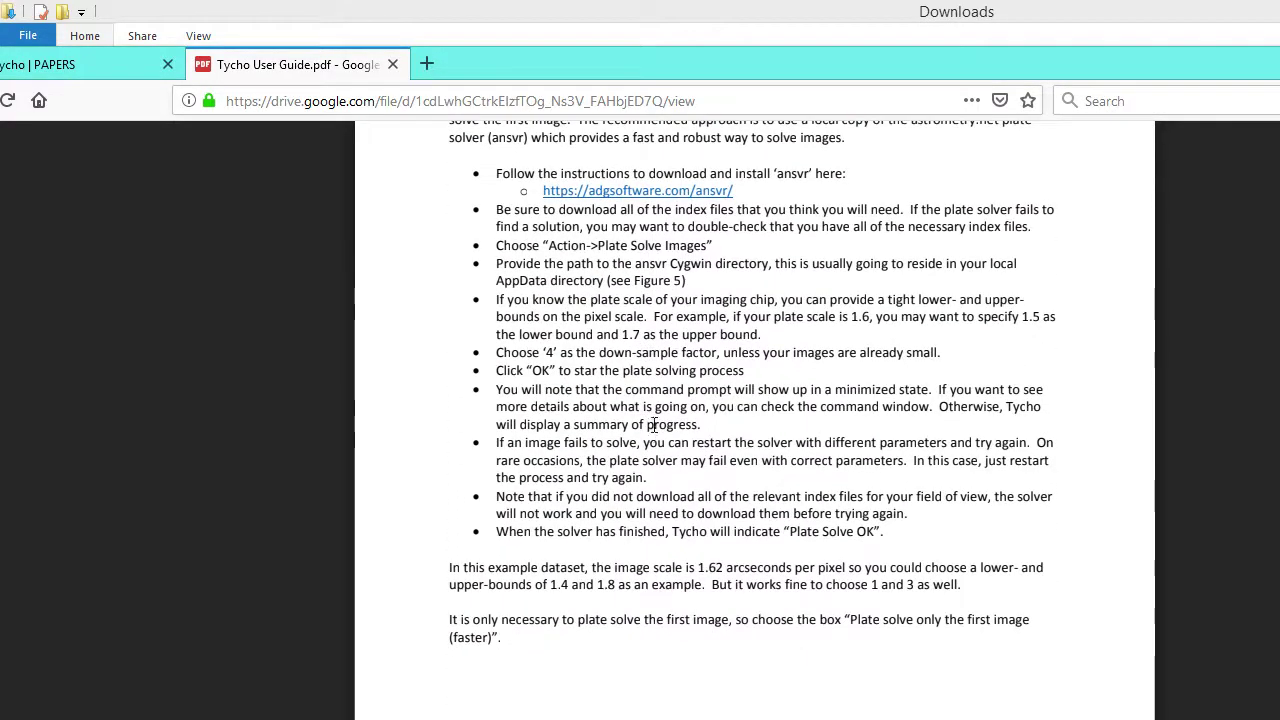
pyautogui.scroll(2, 650, 434)
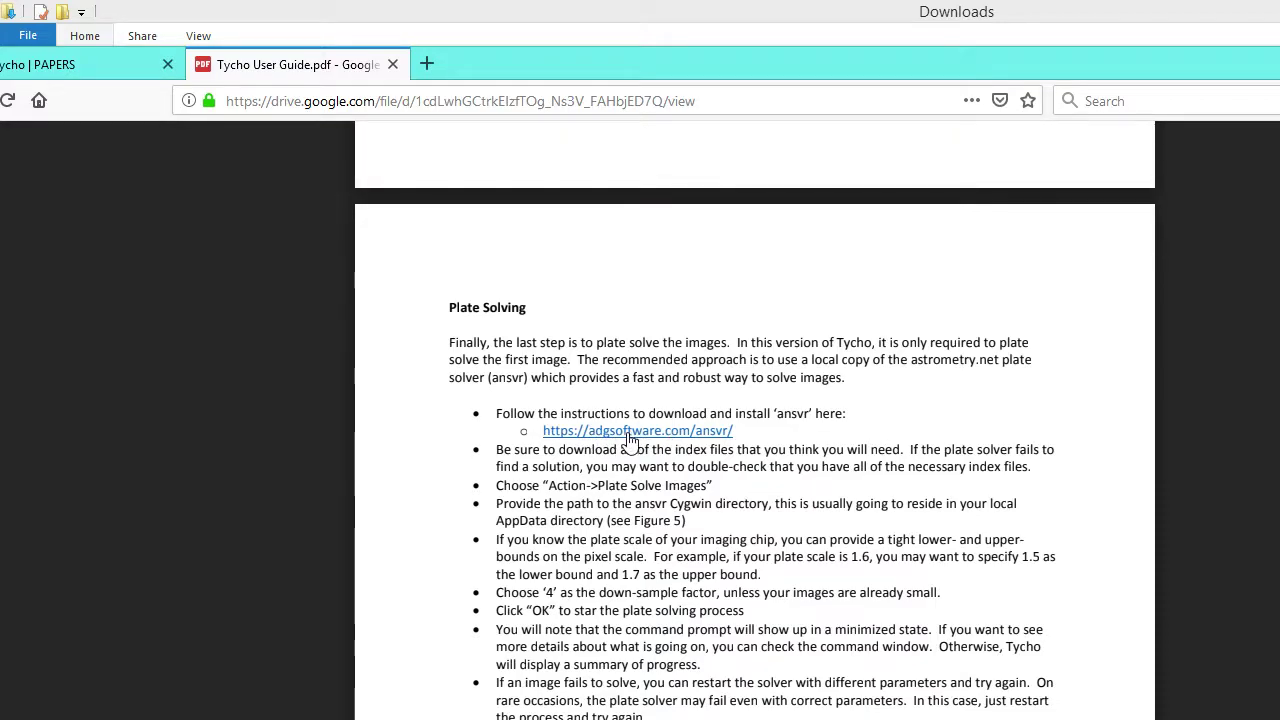
pyautogui.scroll(-4, 670, 475)
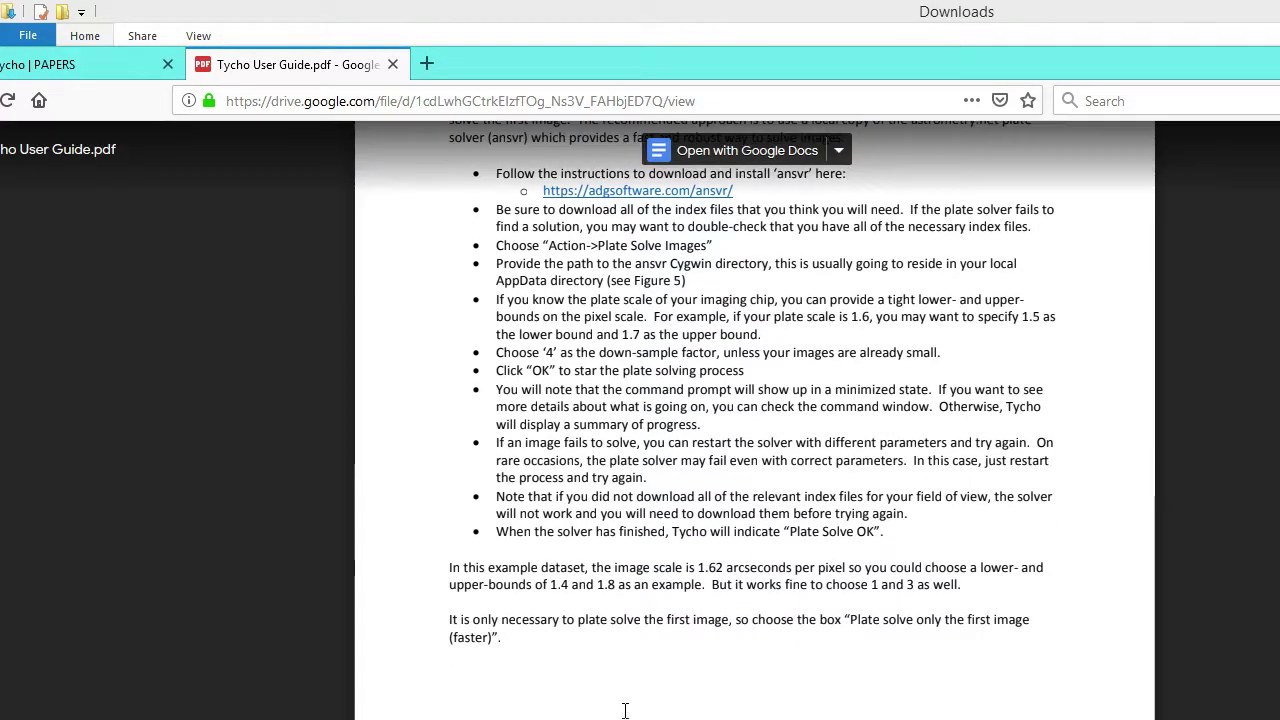
pyautogui.hotkey('alt', 'Tab')
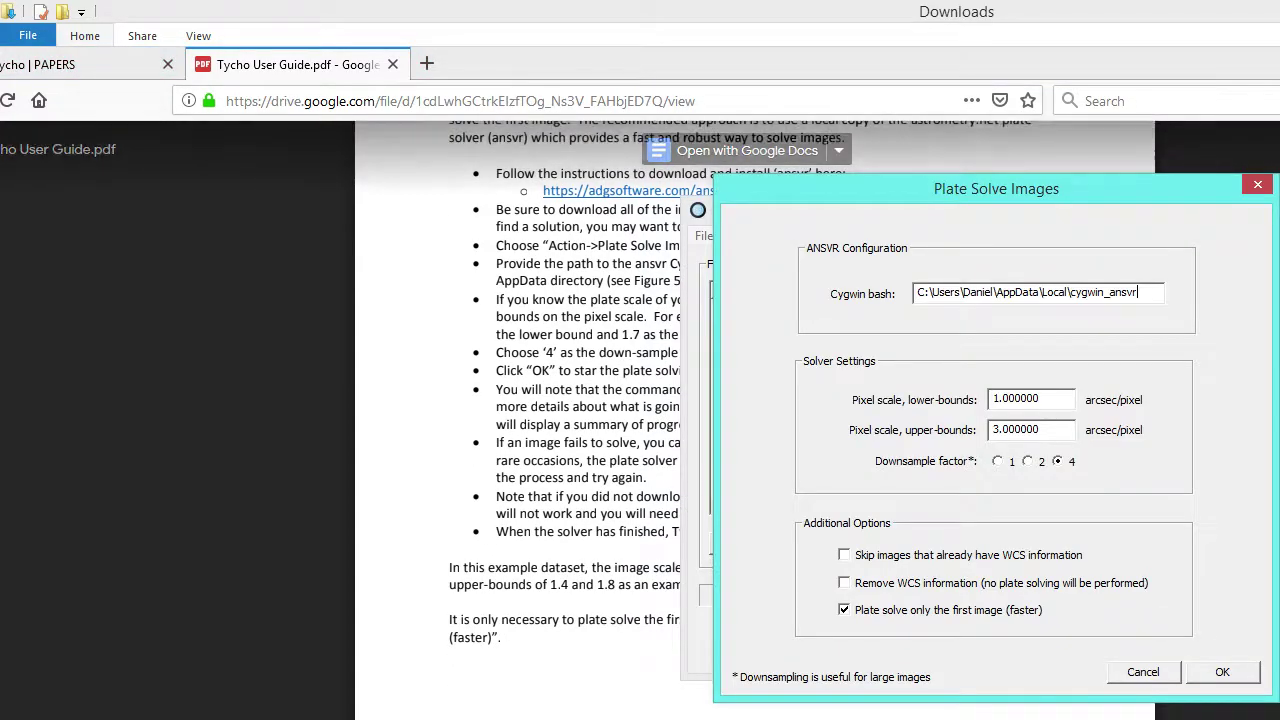
pyautogui.click(1122, 676)
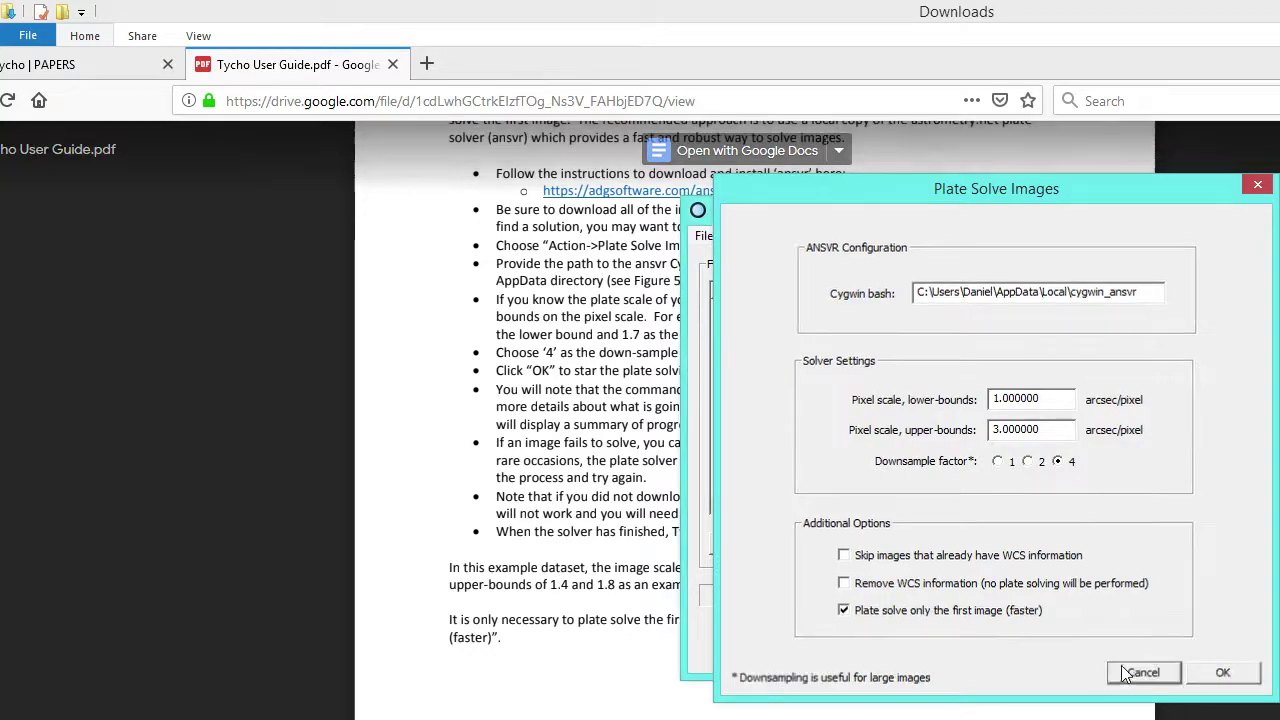
# Shift the Tycho window left and launch Synthetic Tracker (Adaptive) from the Action menu
pyautogui.click(897, 216)
pyautogui.moveTo(897, 216); pyautogui.dragTo(811, 219)
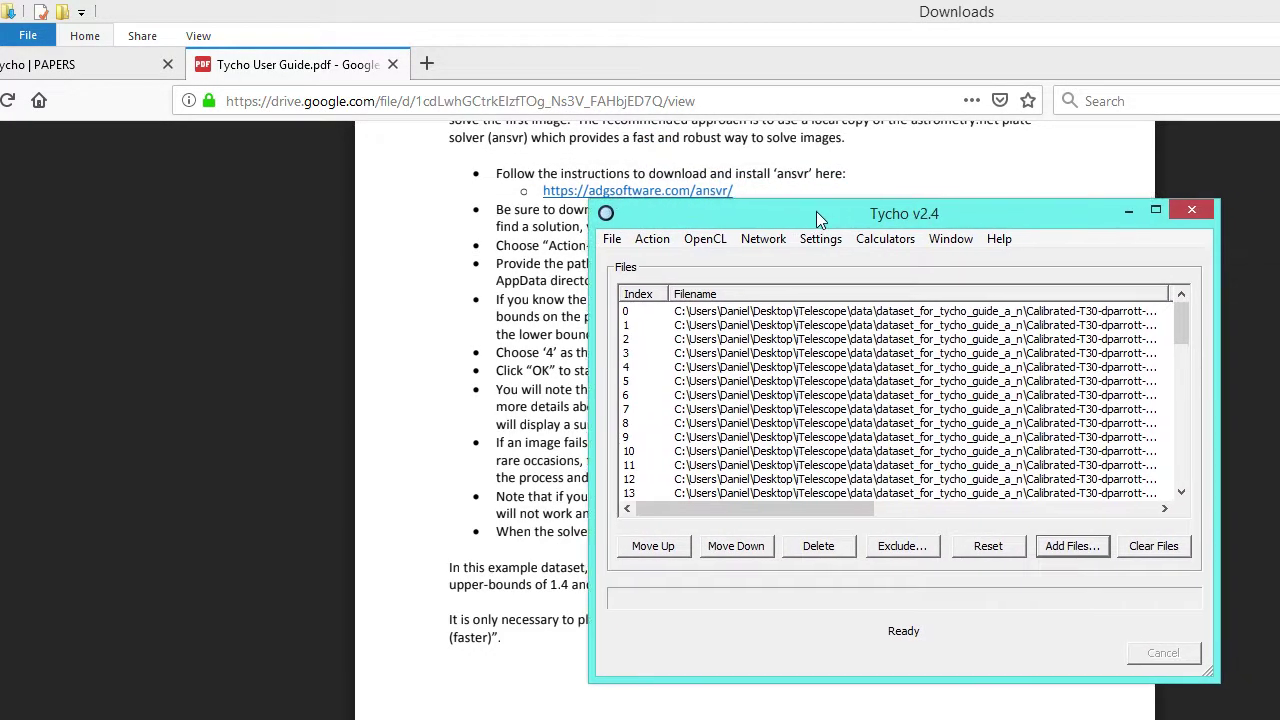
pyautogui.click(668, 246)
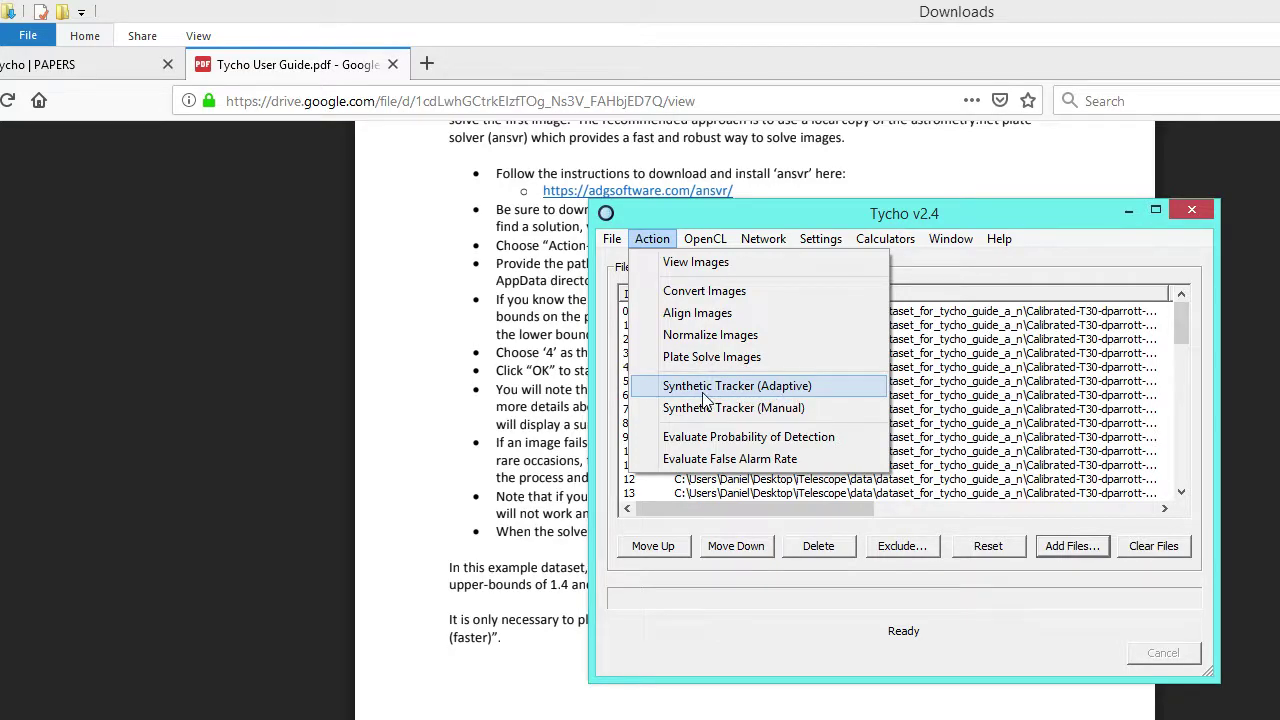
pyautogui.click(740, 390)
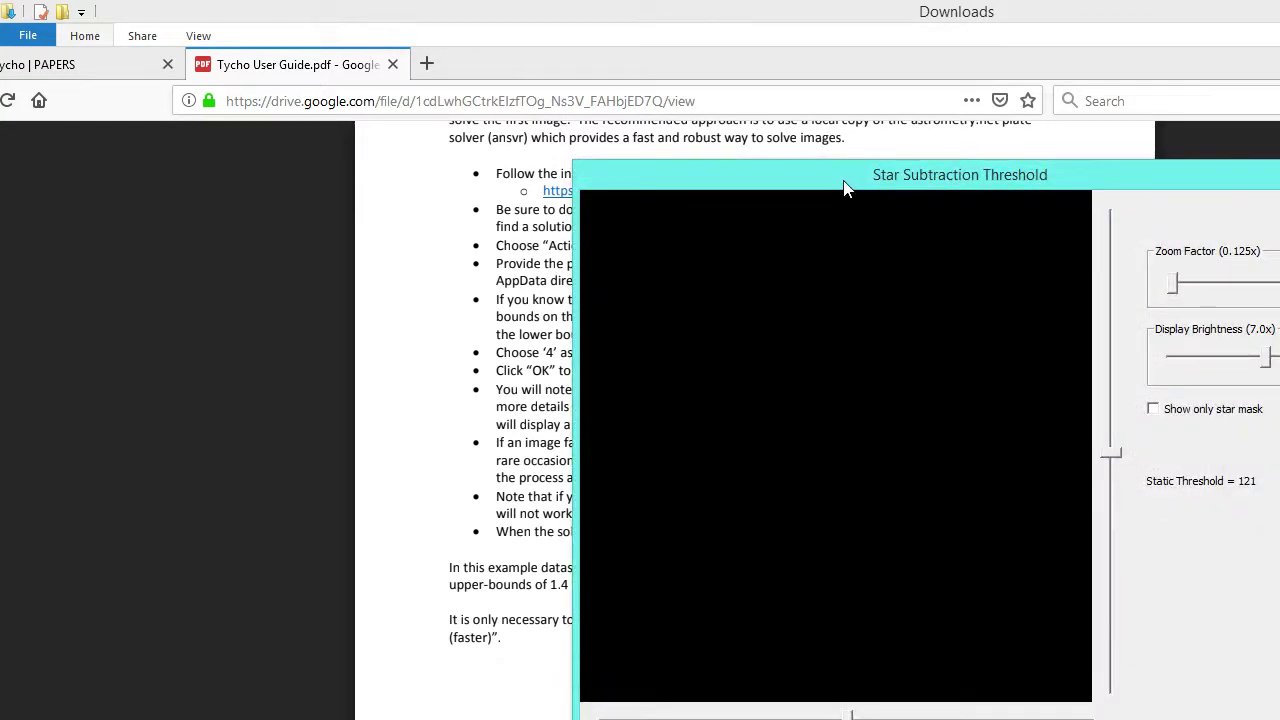
# Bring the Static Threshold down to about 770 with a 0.5x preview, then return to the user guide
pyautogui.moveTo(843, 186); pyautogui.dragTo(697, 87)
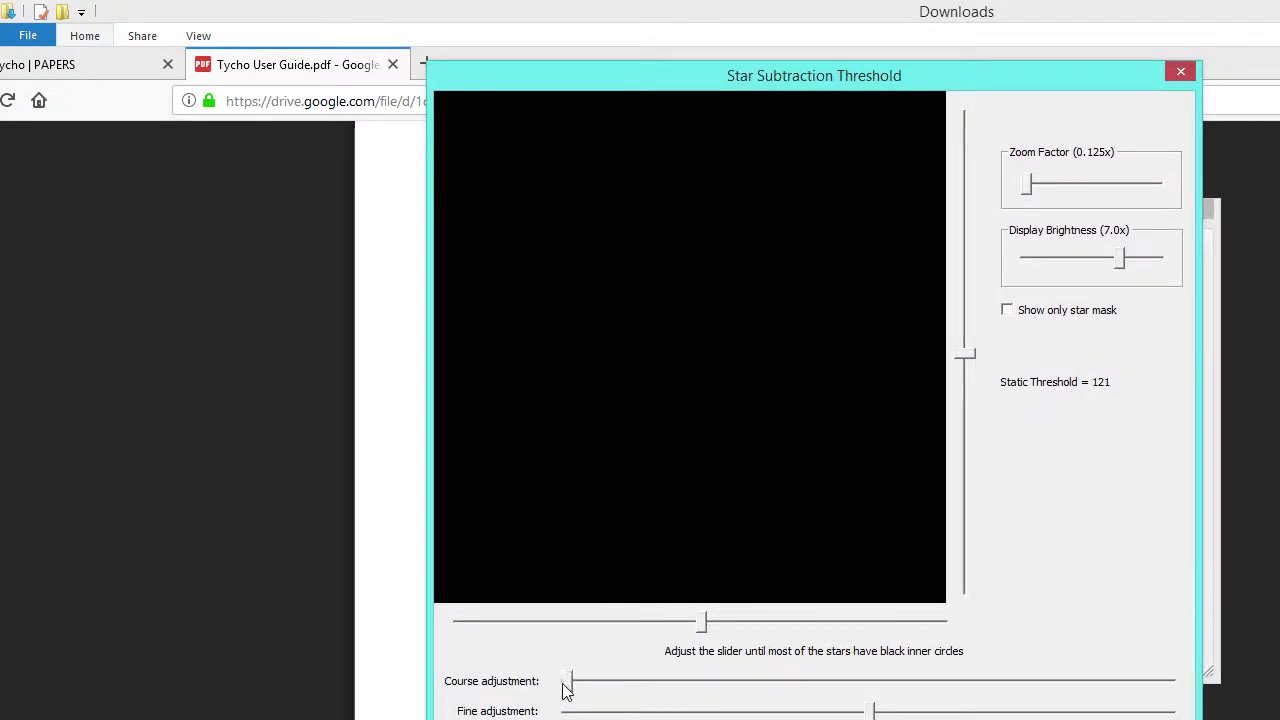
pyautogui.moveTo(567, 681); pyautogui.dragTo(578, 688)
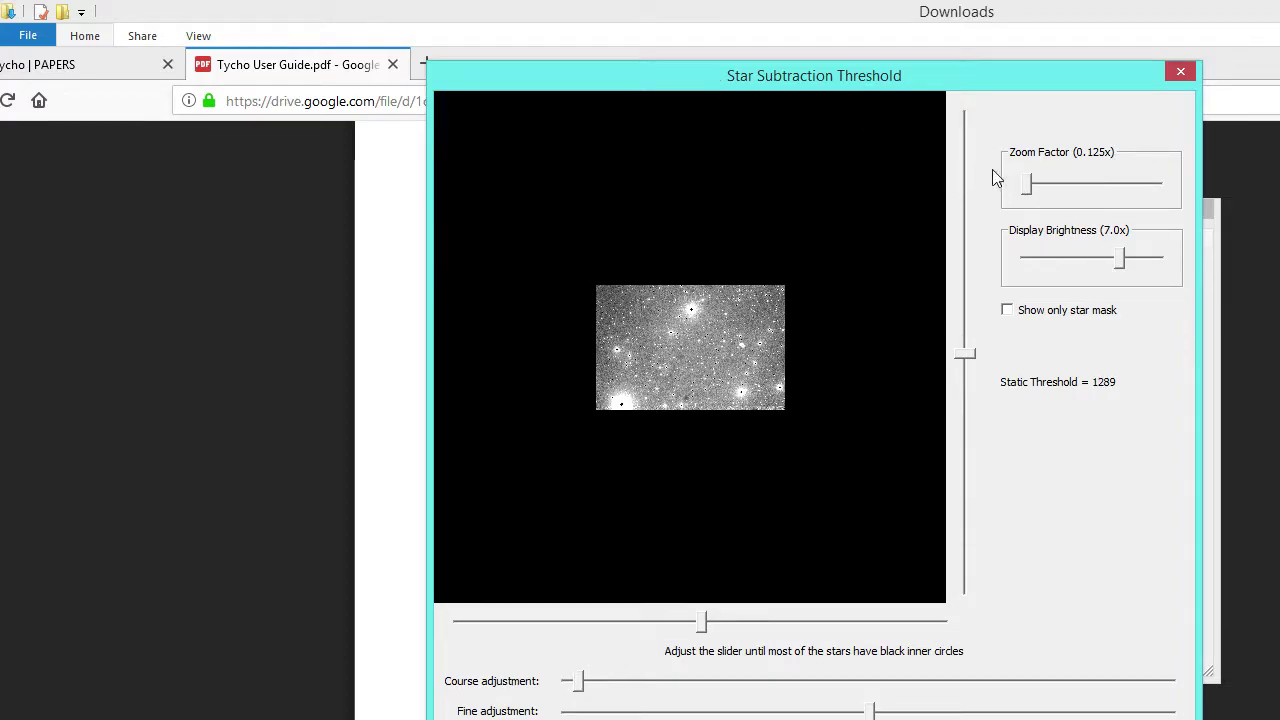
pyautogui.moveTo(1028, 185); pyautogui.dragTo(1062, 184)
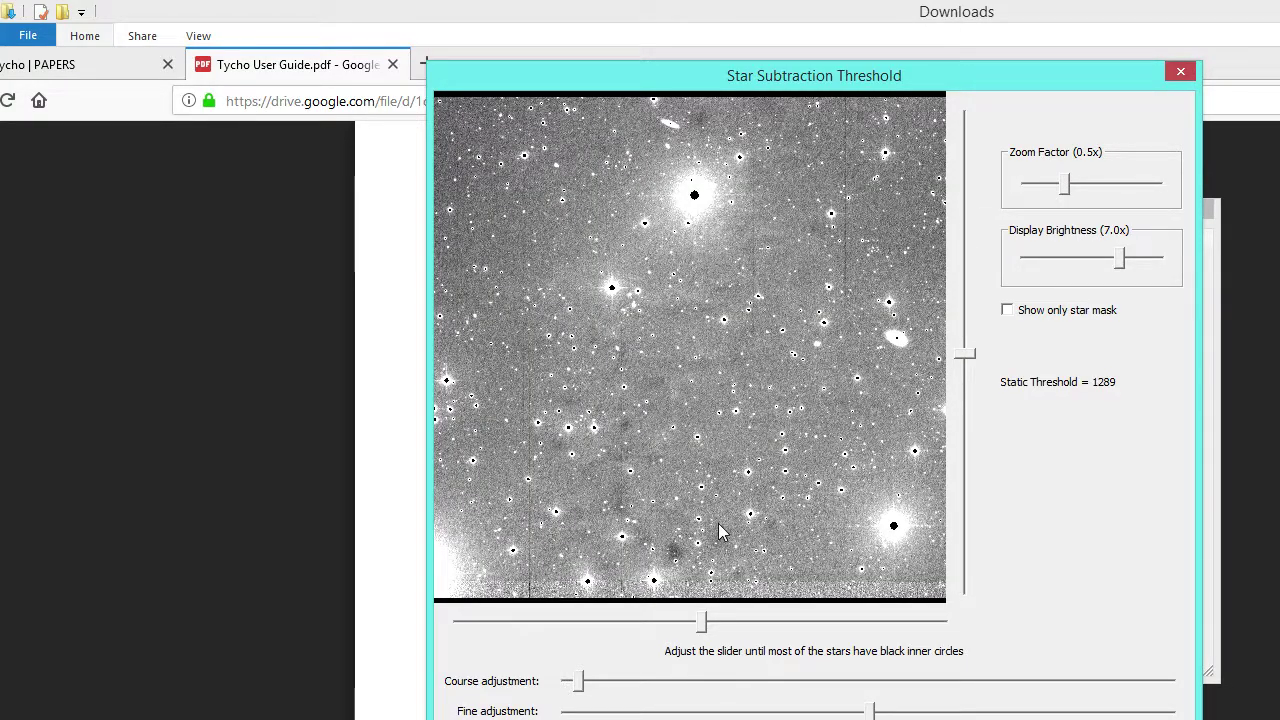
pyautogui.moveTo(868, 711); pyautogui.dragTo(835, 712)
pyautogui.moveTo(581, 688); pyautogui.dragTo(576, 688)
pyautogui.moveTo(840, 711); pyautogui.dragTo(770, 712)
pyautogui.click(290, 525)
# Lower the Static Threshold from 776 to 775
pyautogui.scroll(-15, 417, 573)
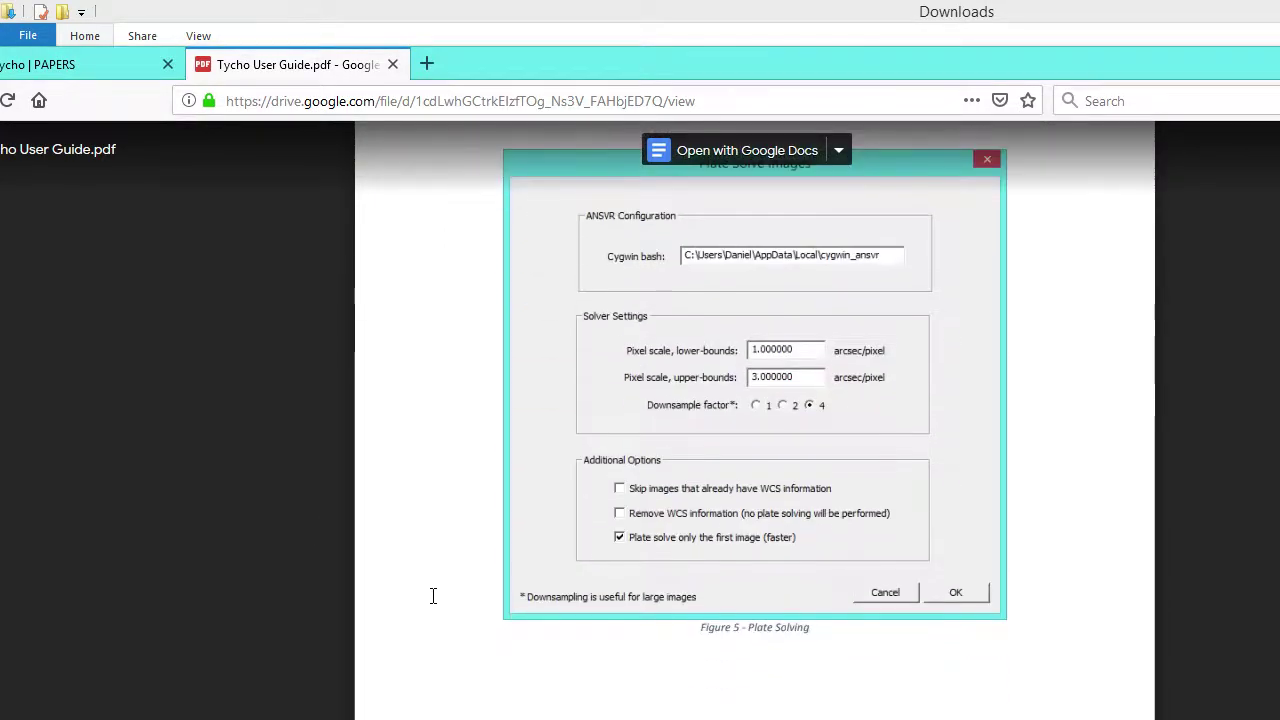
pyautogui.scroll(-5, 424, 594)
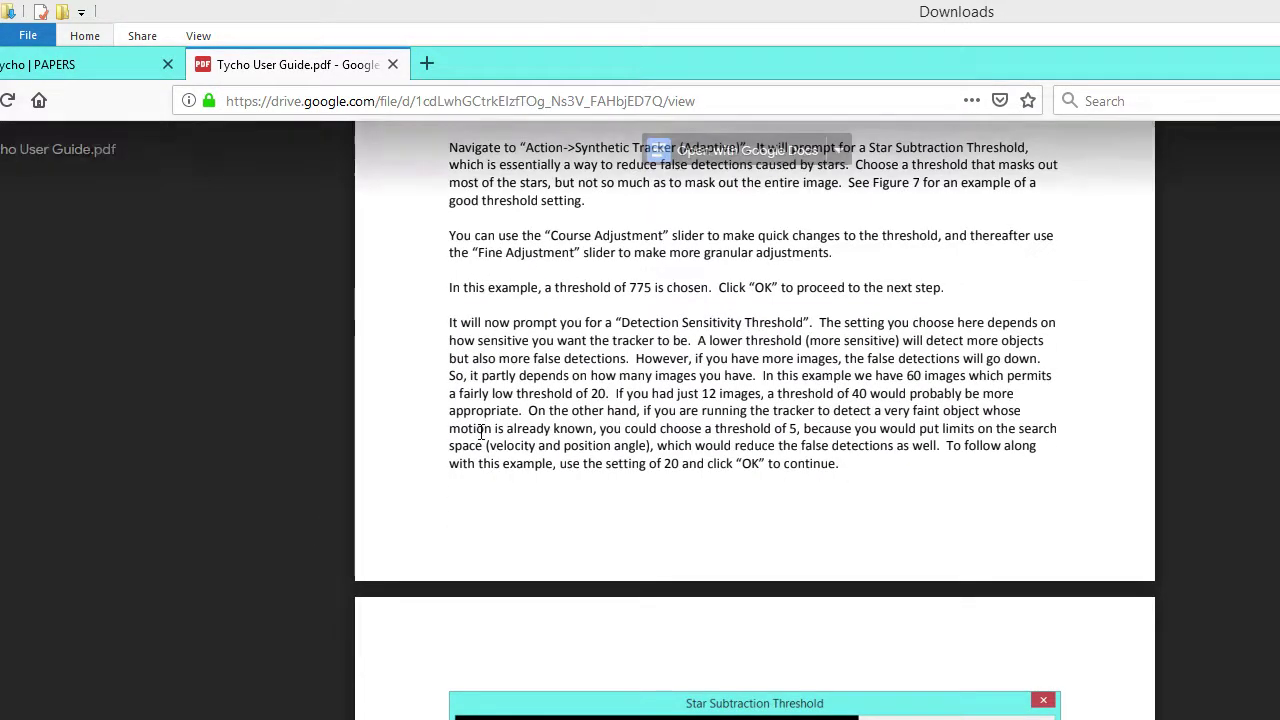
pyautogui.scroll(3, 652, 295)
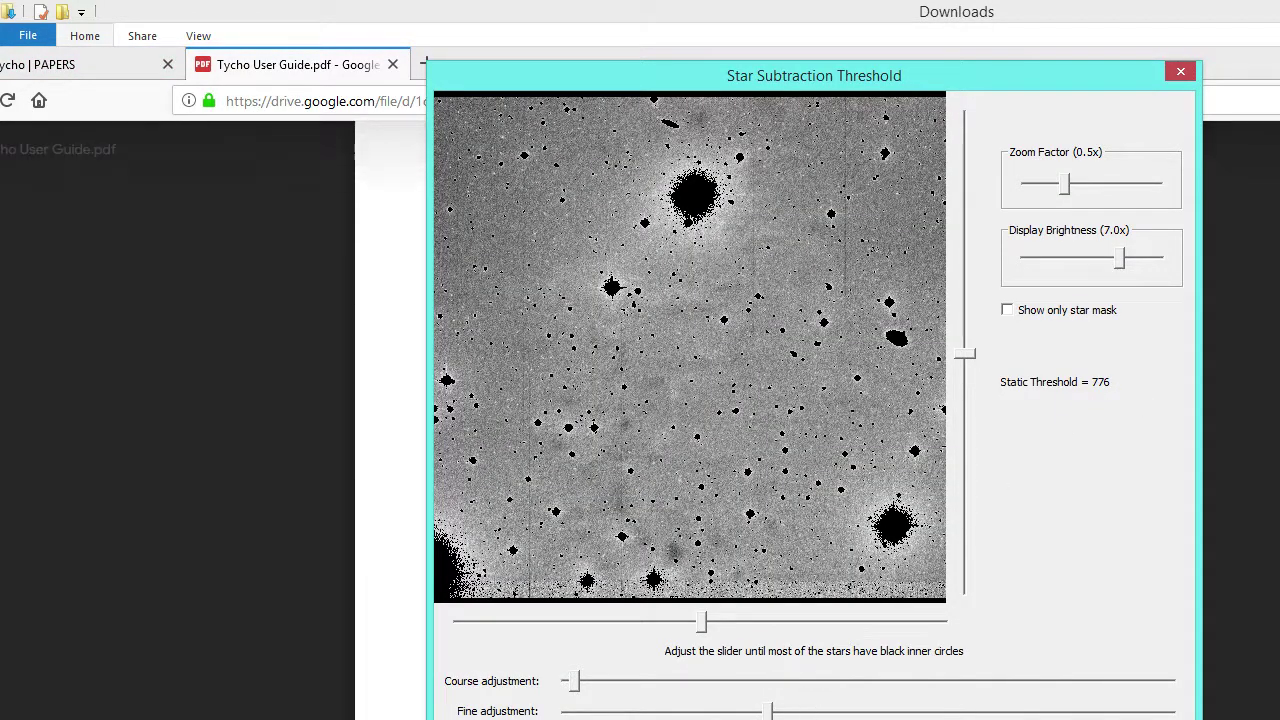
pyautogui.moveTo(771, 711); pyautogui.dragTo(768, 713)
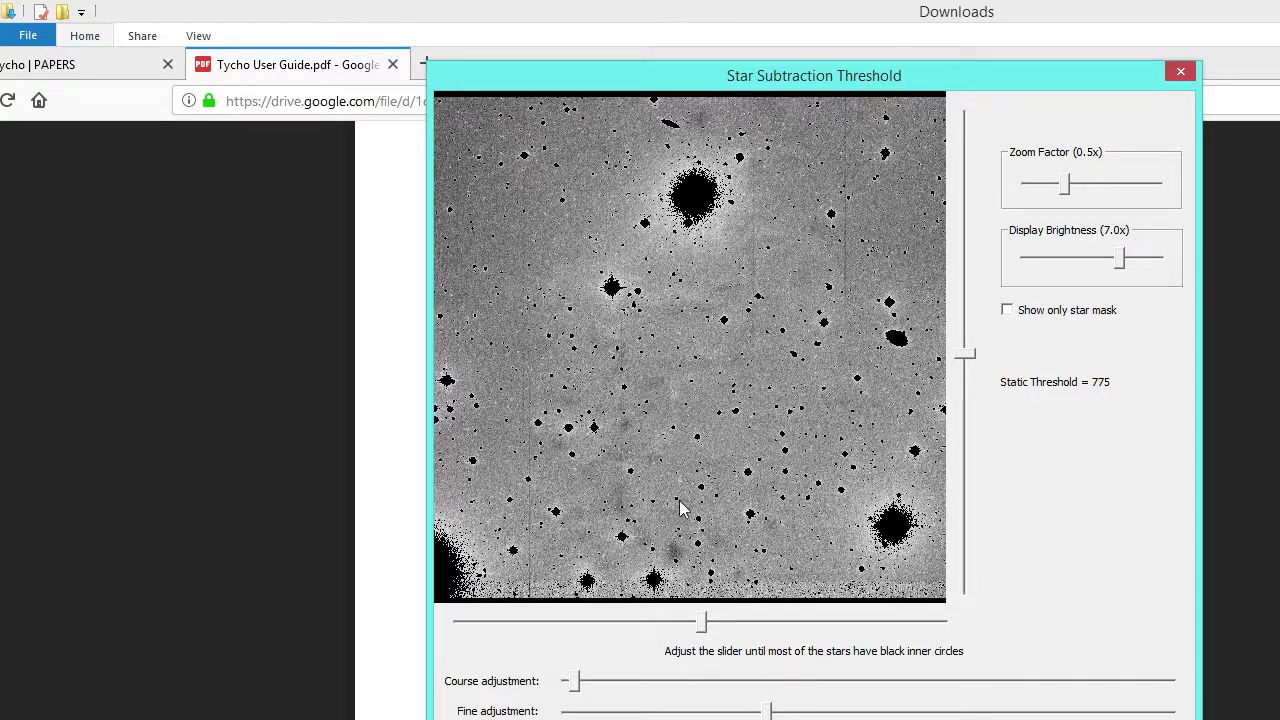
# Preview the star mask at a higher threshold, then set the threshold back to 775
pyautogui.click(1007, 310)
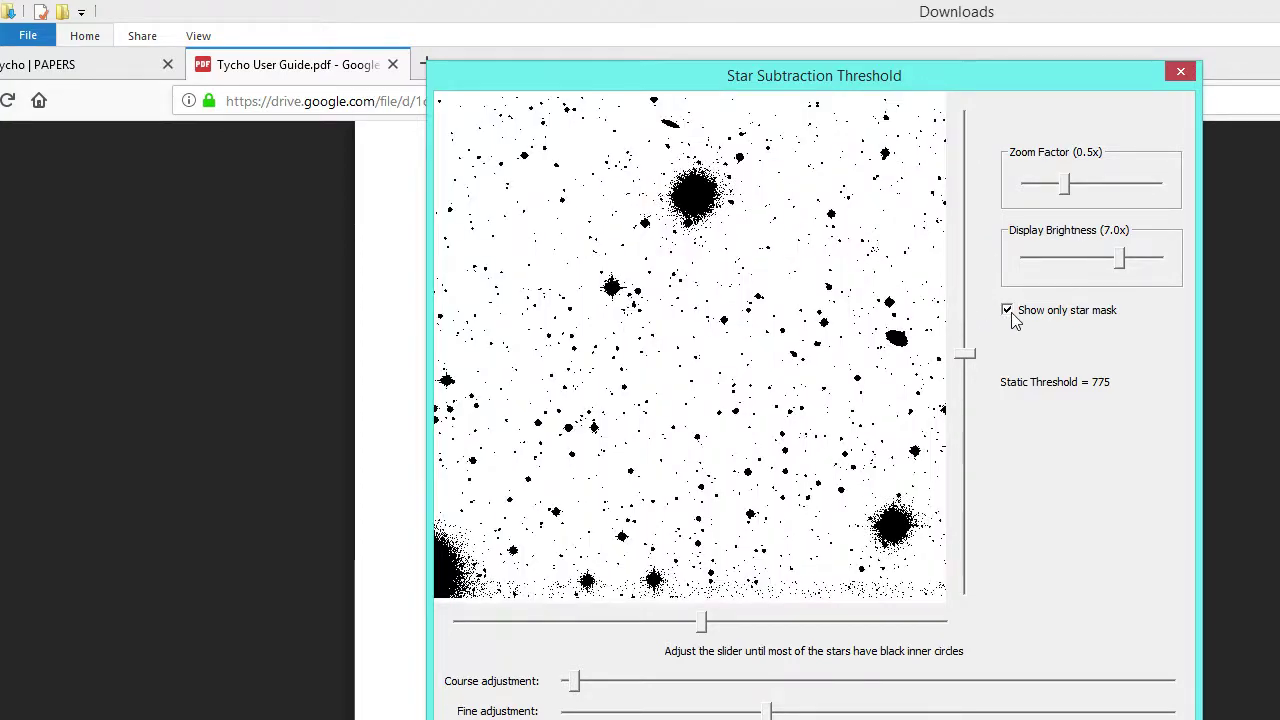
pyautogui.moveTo(1066, 188)
pyautogui.mouseDown()
pyautogui.moveTo(1038, 185)
pyautogui.moveTo(1086, 196)
pyautogui.moveTo(1069, 196)
pyautogui.mouseUp()
pyautogui.moveTo(767, 712); pyautogui.dragTo(886, 712)
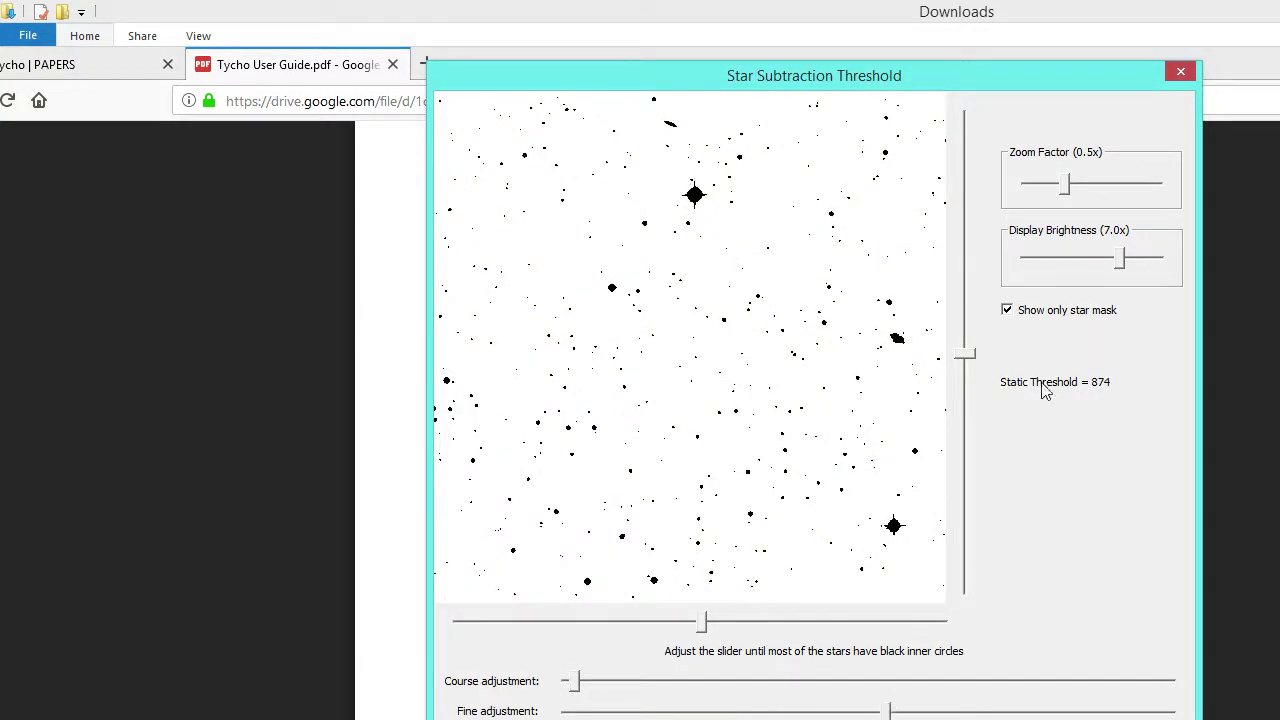
pyautogui.click(1031, 313)
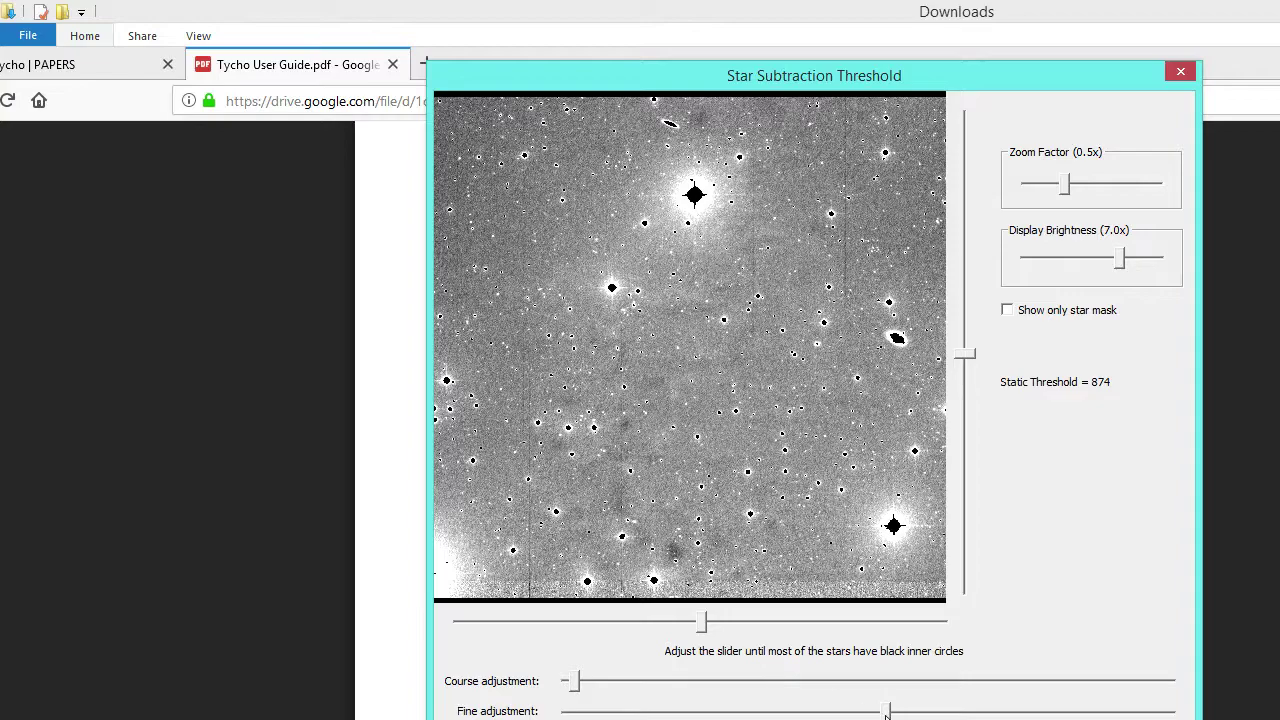
pyautogui.moveTo(886, 712); pyautogui.dragTo(765, 712)
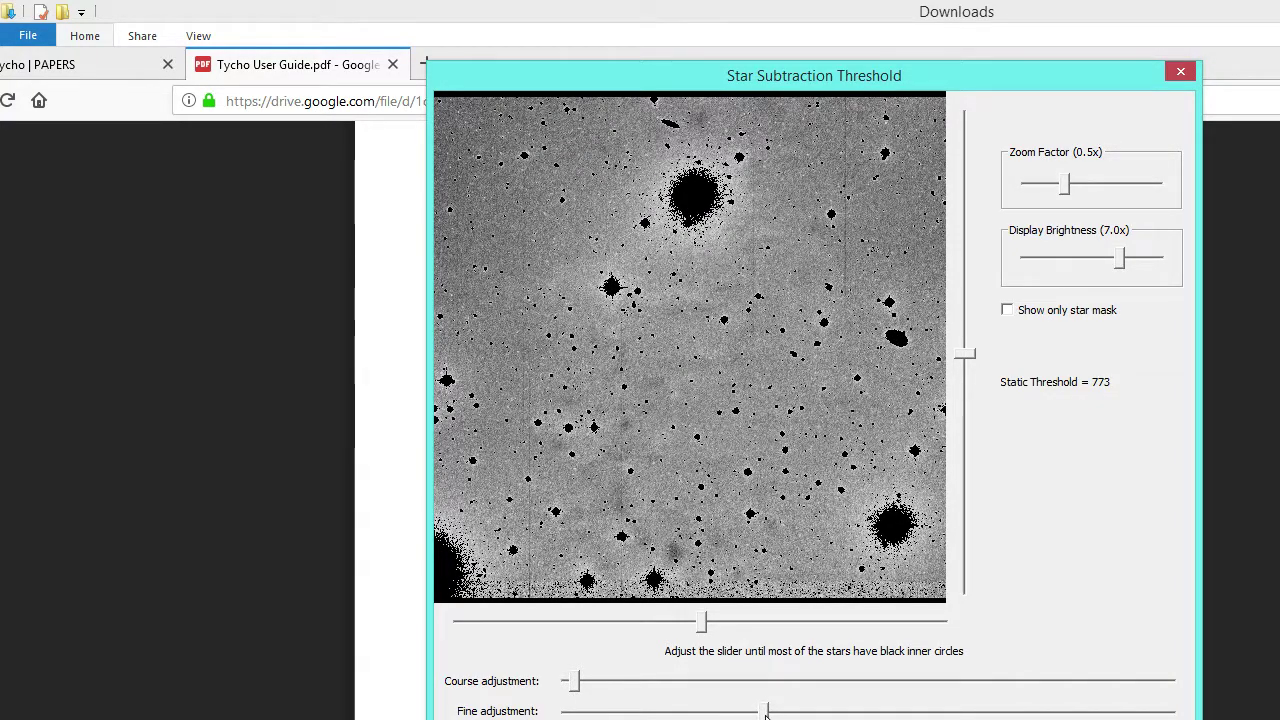
pyautogui.moveTo(766, 713); pyautogui.dragTo(769, 713)
# Accept the 775 star threshold and read further in the user guide
pyautogui.click(770, 714)
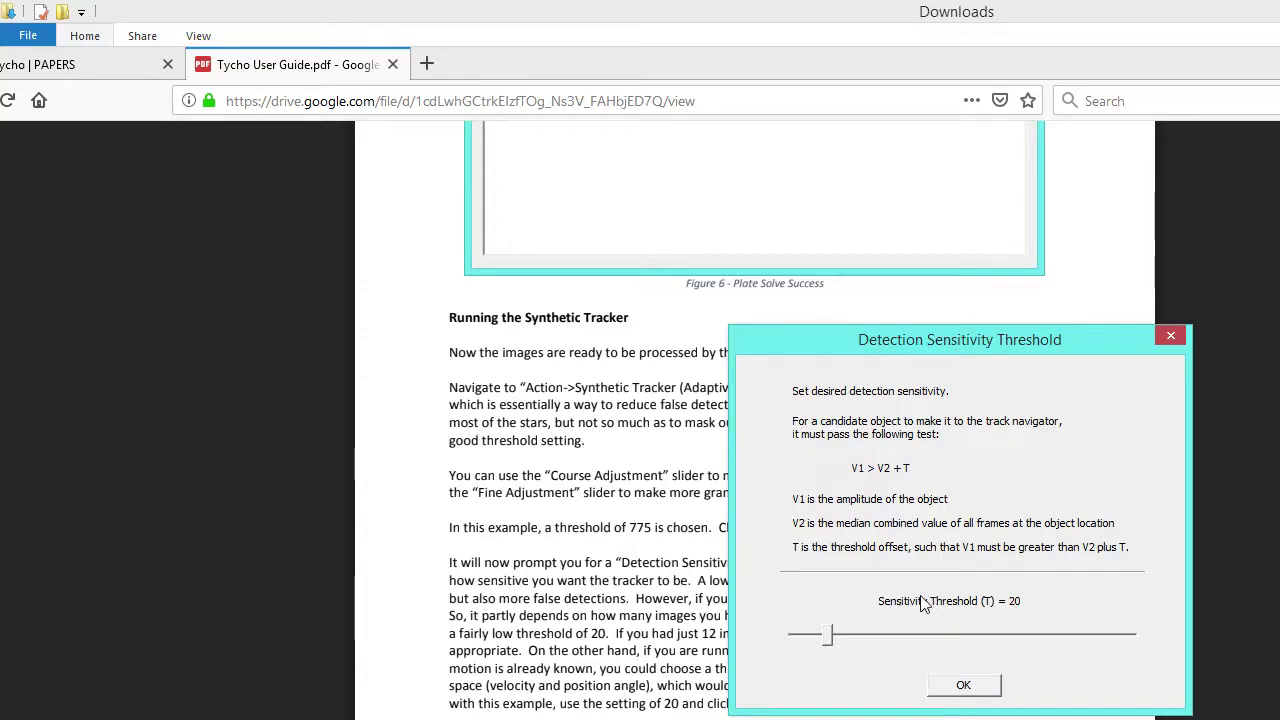
pyautogui.click(624, 618)
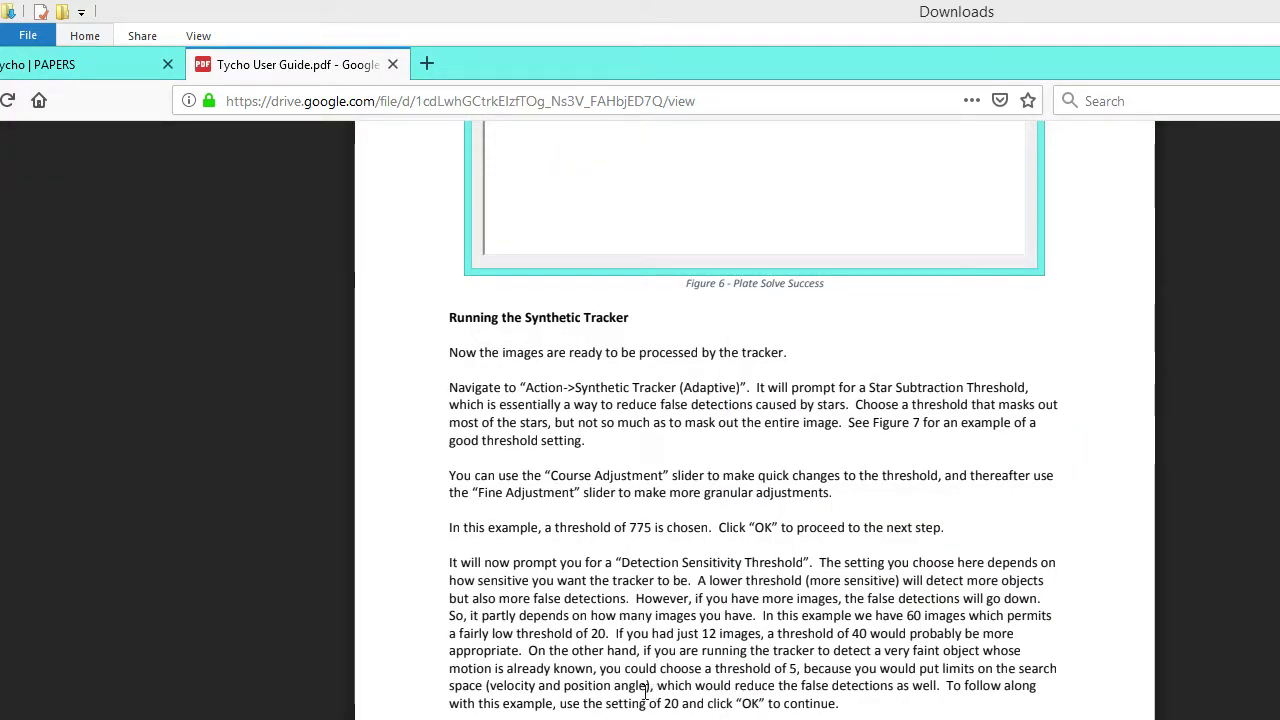
pyautogui.moveTo(648, 703); pyautogui.dragTo(706, 703)
pyautogui.scroll(-2, 680, 671)
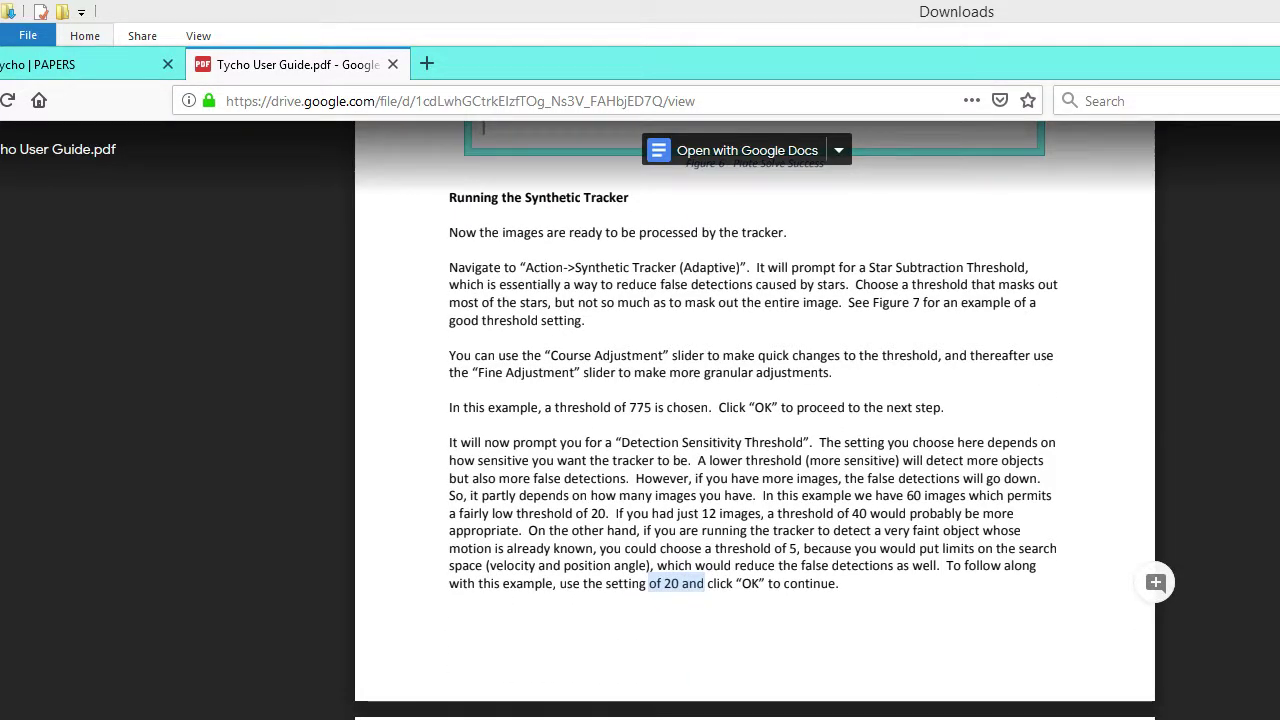
# Try a higher detection sensitivity, return it to 20, and accept it
pyautogui.hotkey('alt', 'Tab')
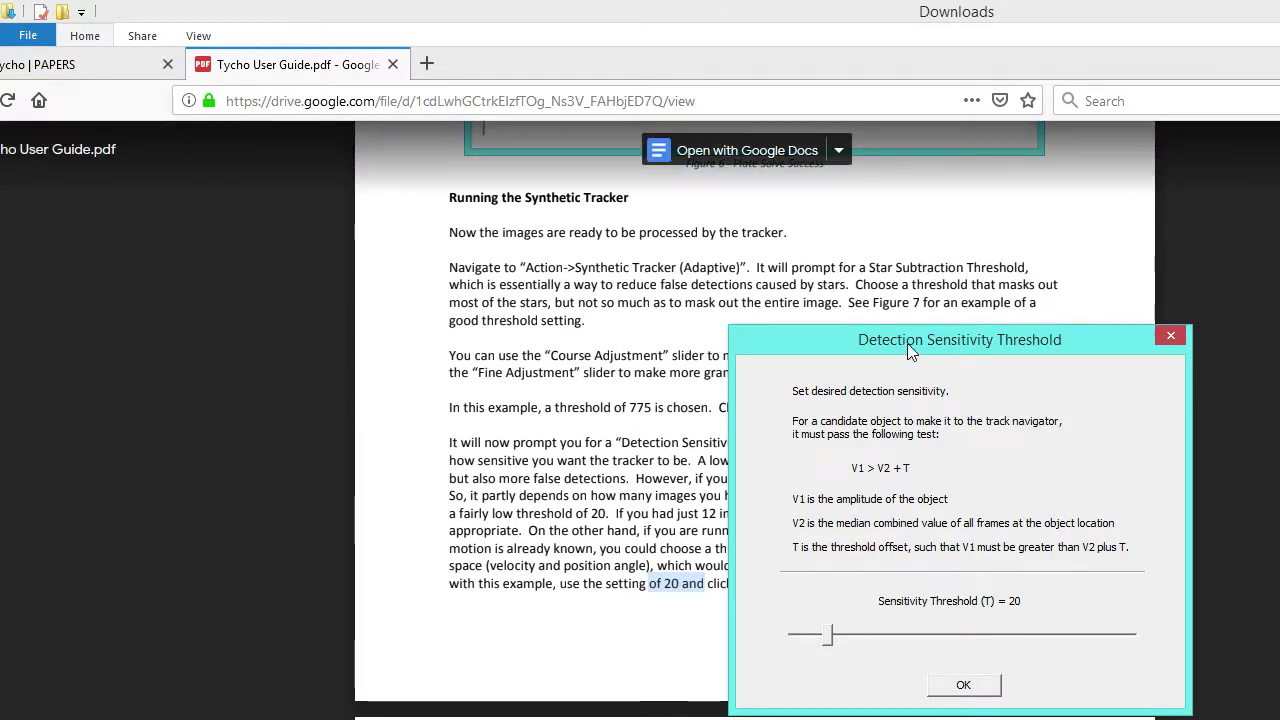
pyautogui.moveTo(907, 342); pyautogui.dragTo(809, 282)
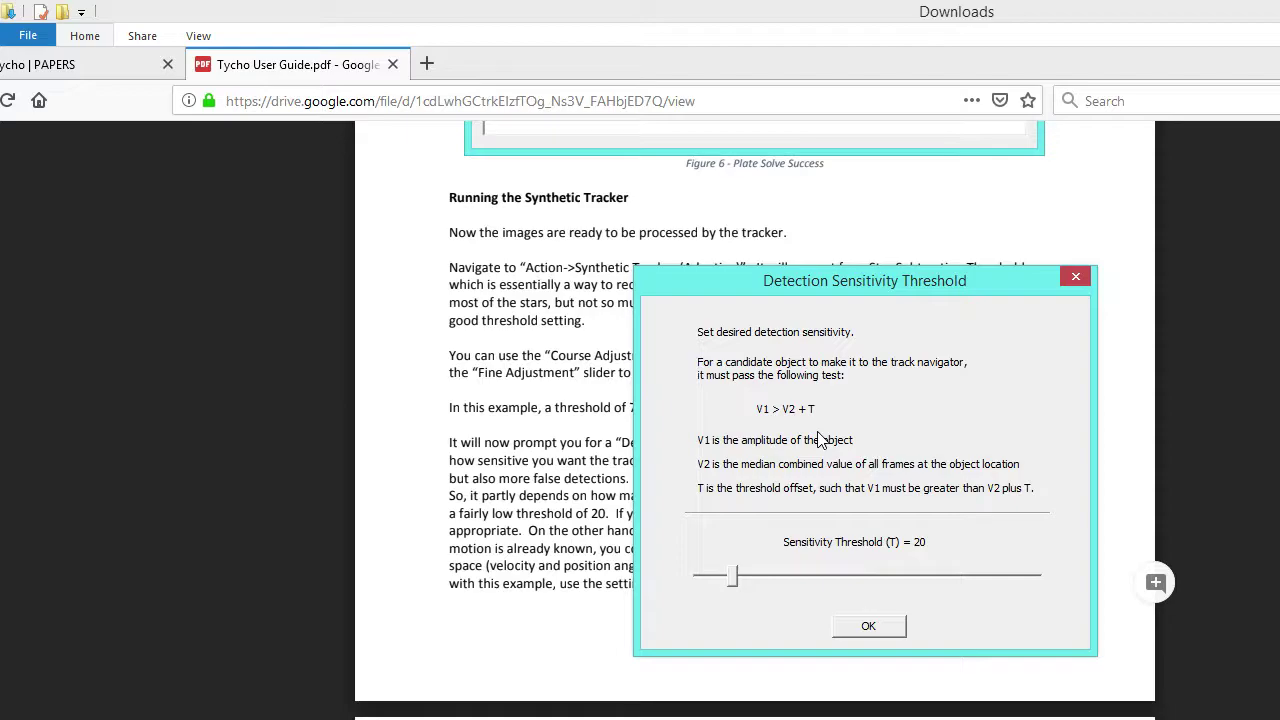
pyautogui.moveTo(734, 578); pyautogui.dragTo(805, 585)
pyautogui.moveTo(752, 578); pyautogui.dragTo(733, 581)
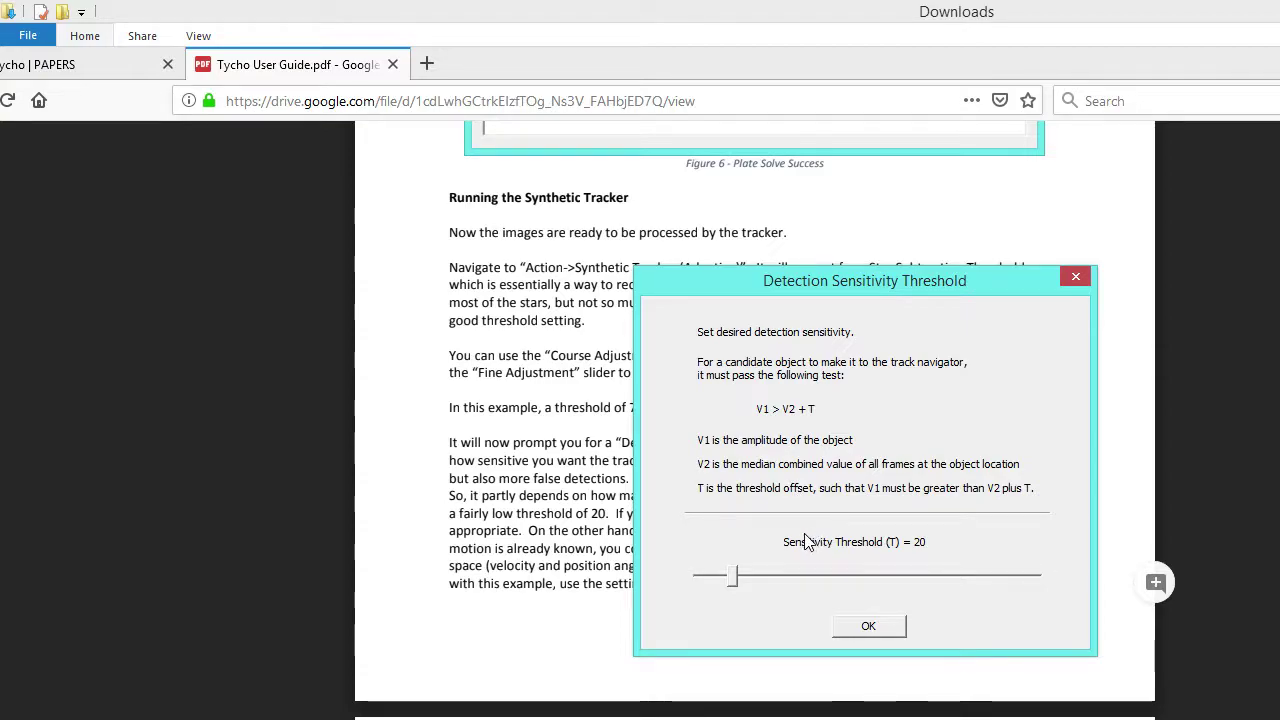
pyautogui.click(866, 624)
# Read ahead in the user guide and check the tracker's step size value
pyautogui.moveTo(919, 197); pyautogui.dragTo(844, 147)
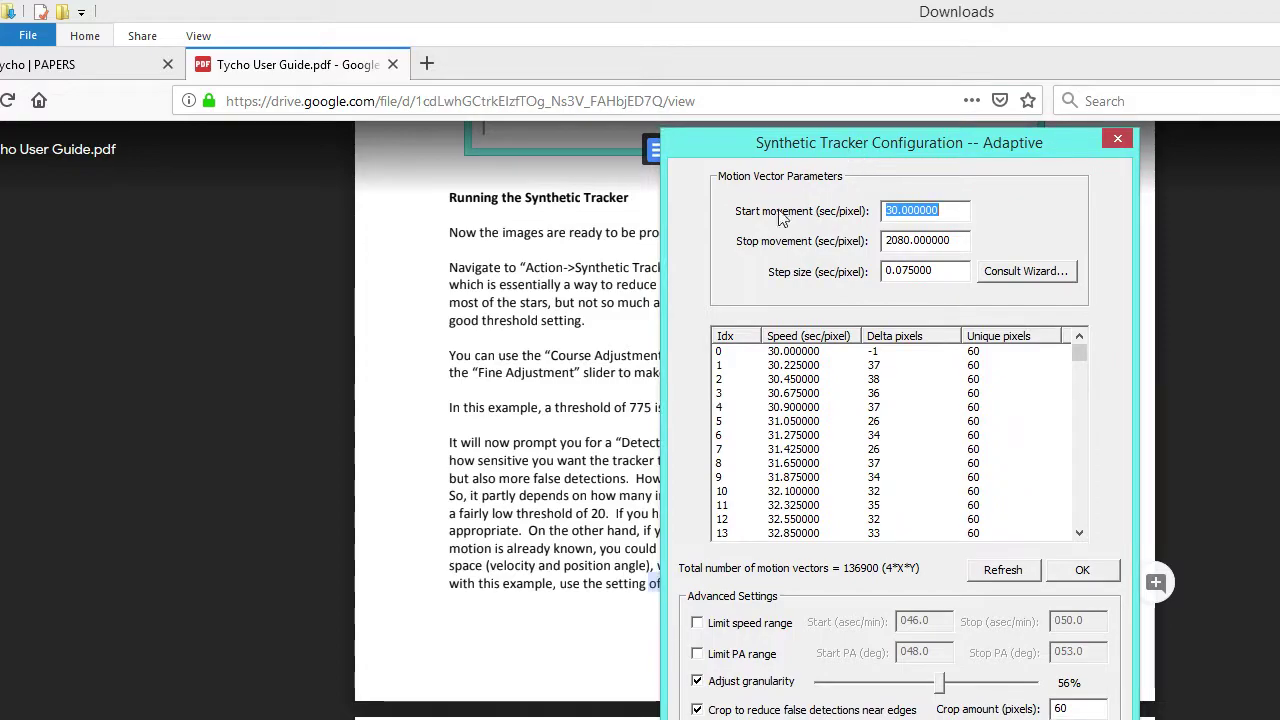
pyautogui.click(553, 516)
pyautogui.scroll(-15, 553, 516)
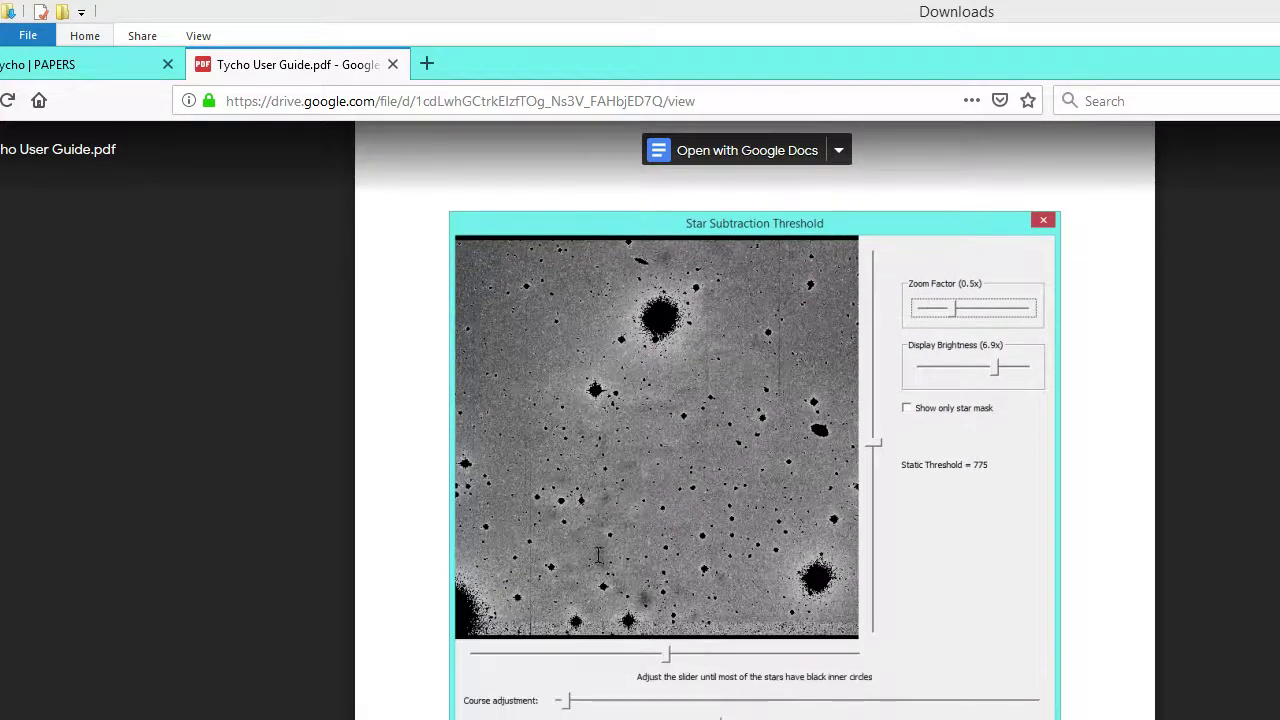
pyautogui.scroll(-8, 600, 562)
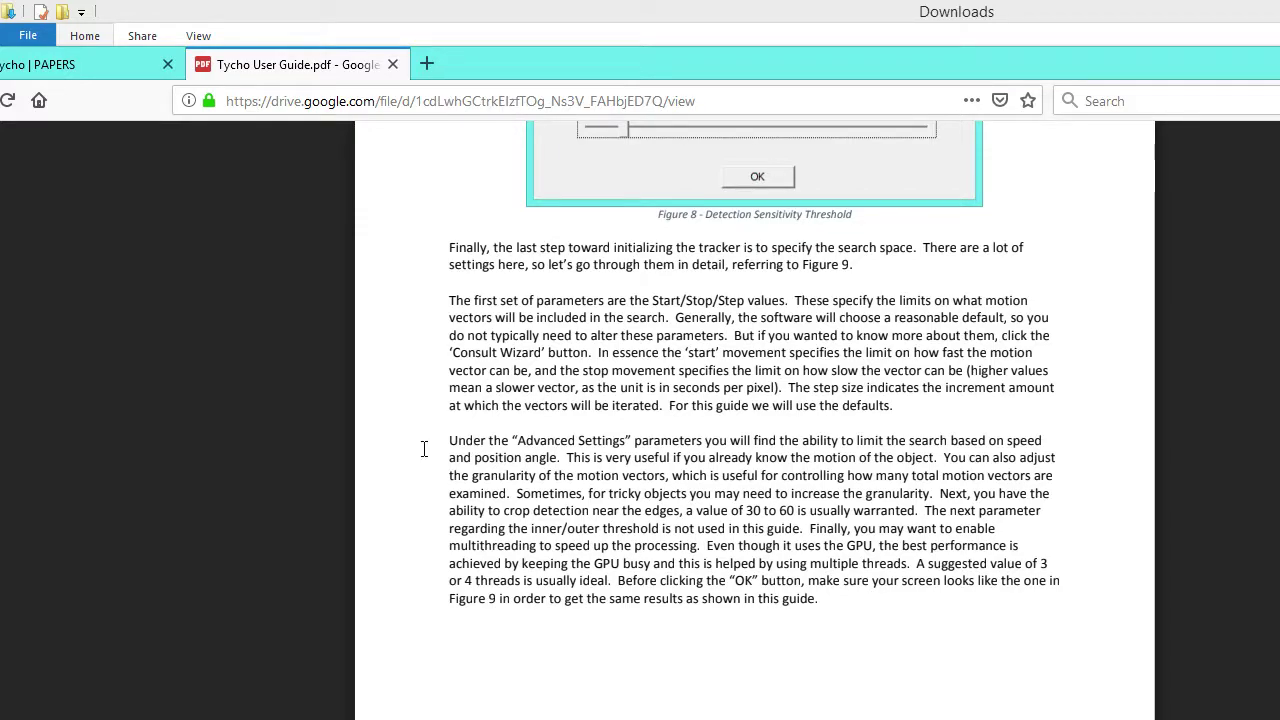
pyautogui.scroll(-6, 637, 603)
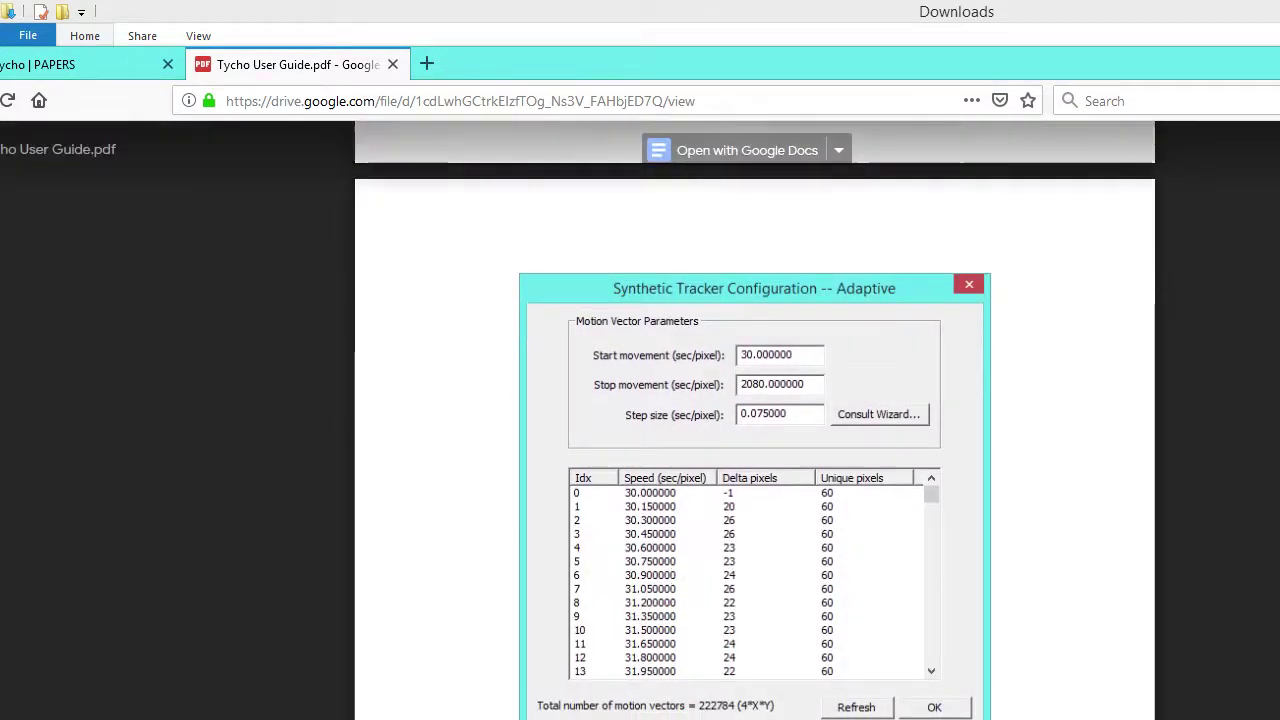
pyautogui.hotkey('alt', 'Tab')
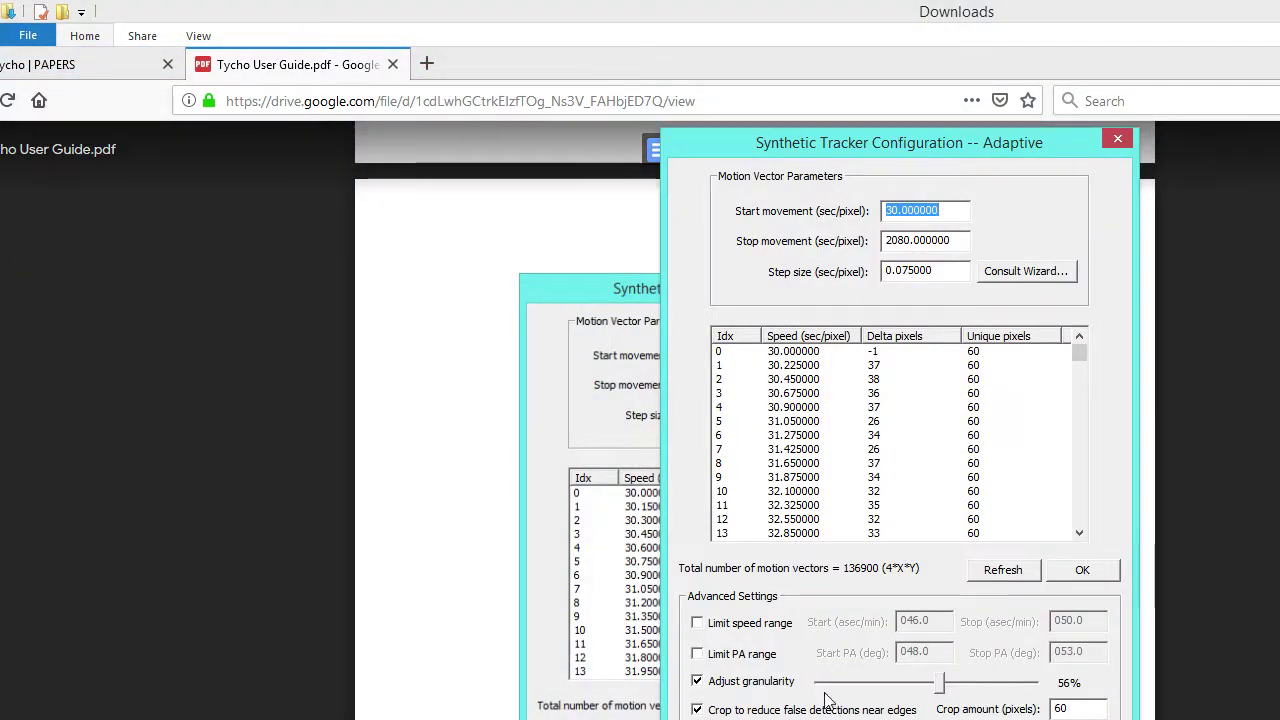
pyautogui.moveTo(986, 146); pyautogui.dragTo(1030, 110)
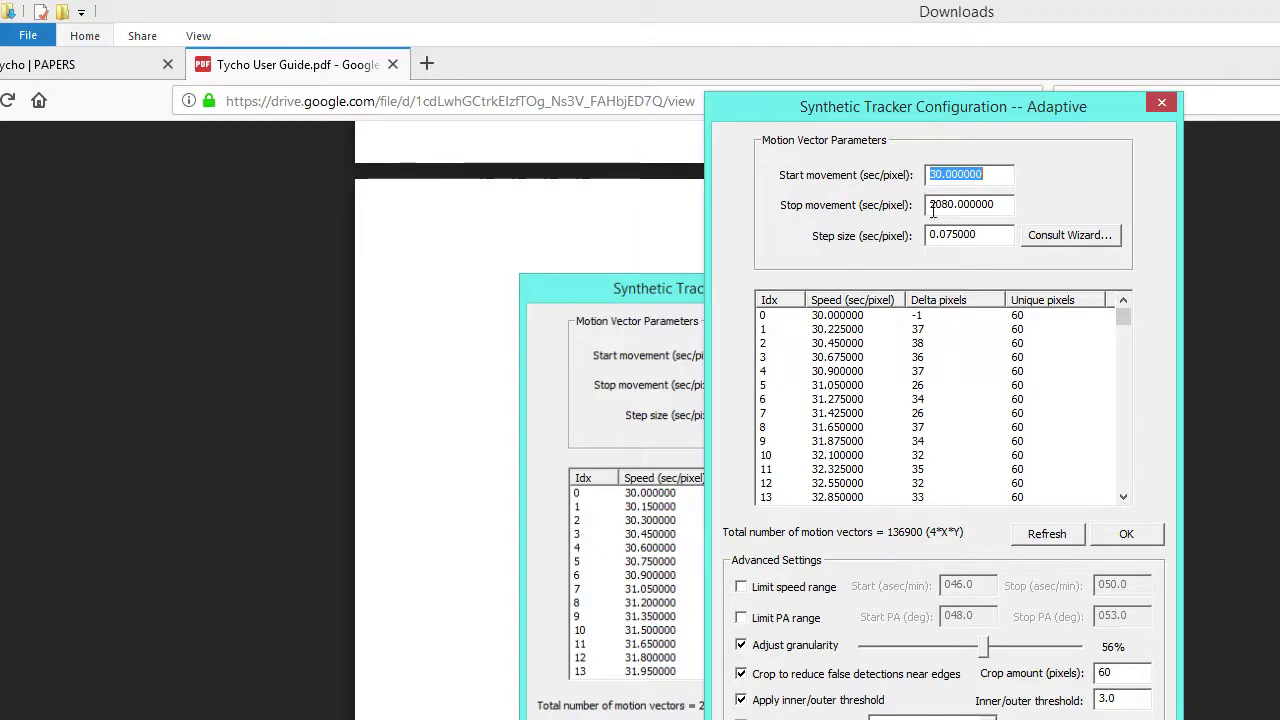
pyautogui.click(988, 235)
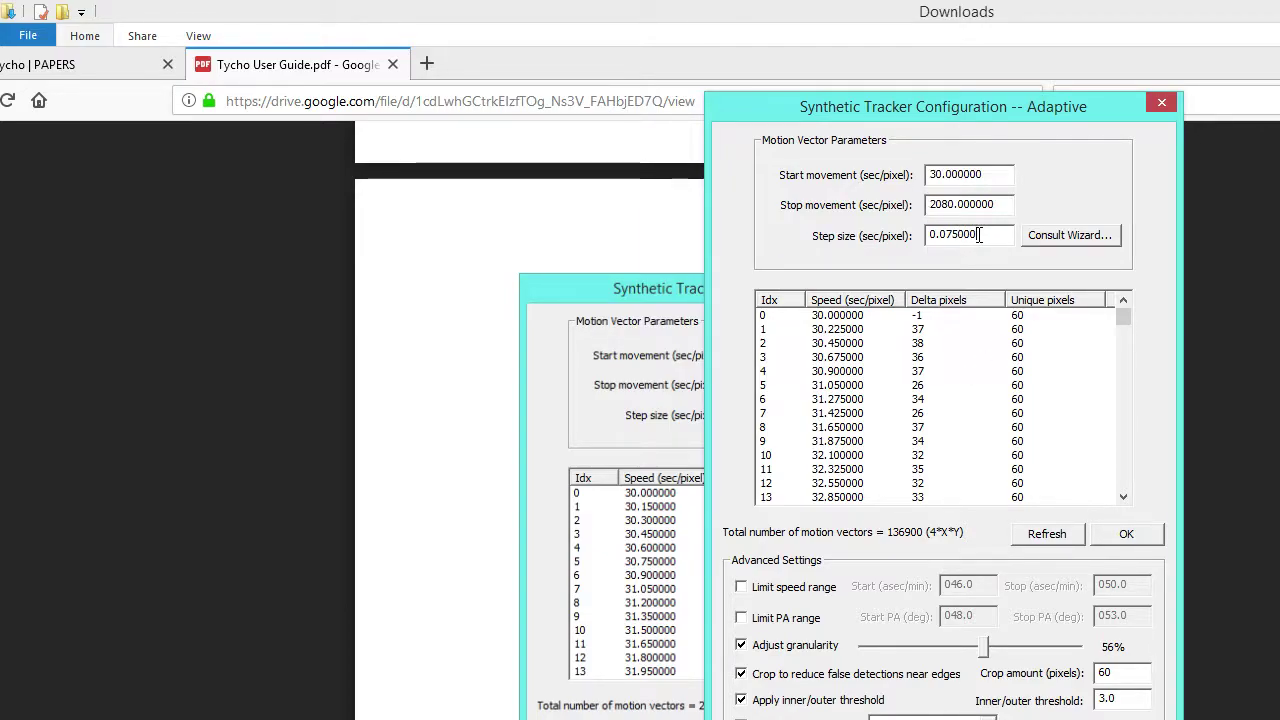
# Turn off 'Adjust granularity' and 'Apply inner/outer threshold', leaving step 0.075 sec/pixel
pyautogui.moveTo(903, 119); pyautogui.dragTo(1038, 240)
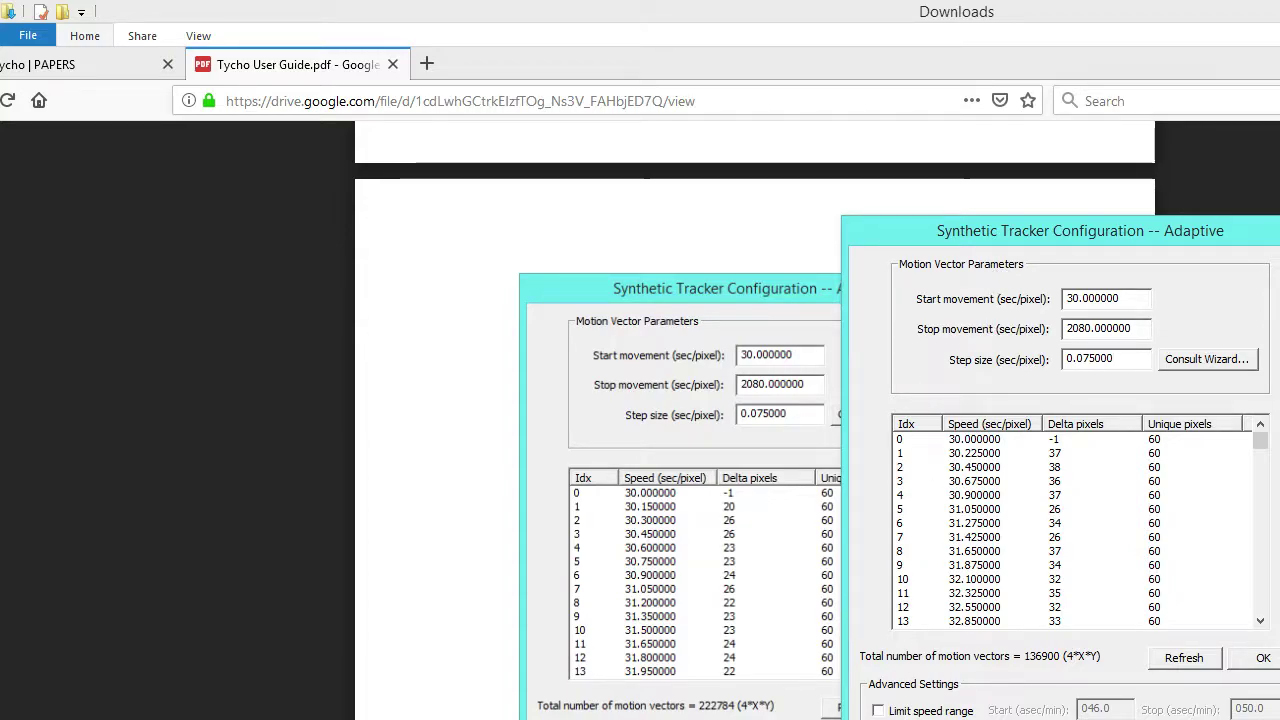
pyautogui.moveTo(986, 237); pyautogui.dragTo(932, 121)
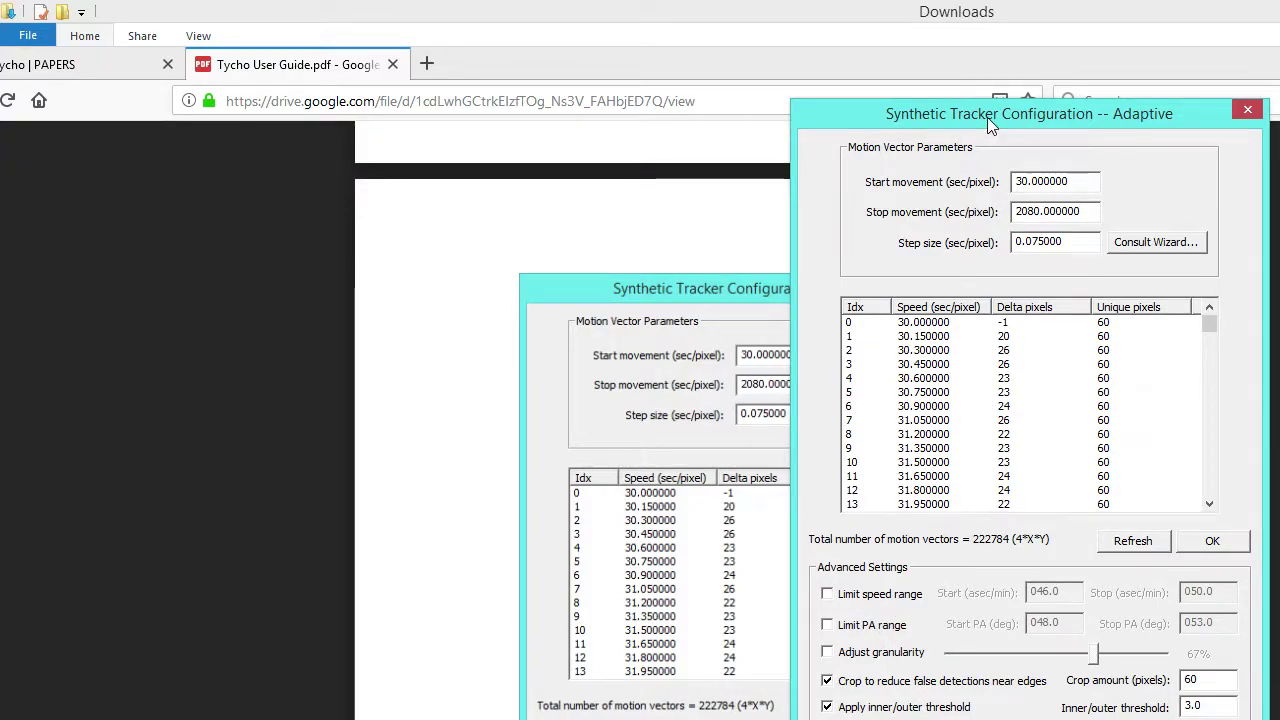
pyautogui.moveTo(987, 117); pyautogui.dragTo(766, 112)
pyautogui.click(663, 700)
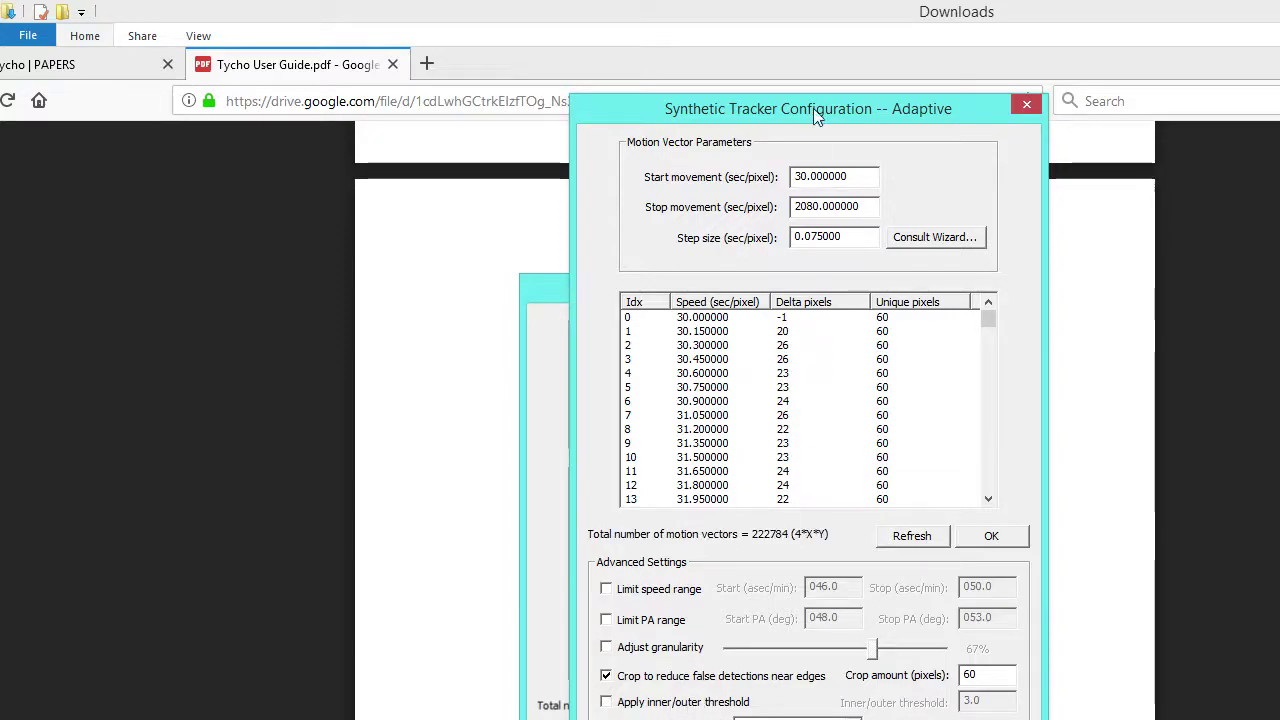
pyautogui.moveTo(812, 107); pyautogui.dragTo(804, 37)
# Check the tracker settings against the guide's Figure 9 and accept them to start tracking
pyautogui.click(449, 411)
pyautogui.scroll(-3, 449, 411)
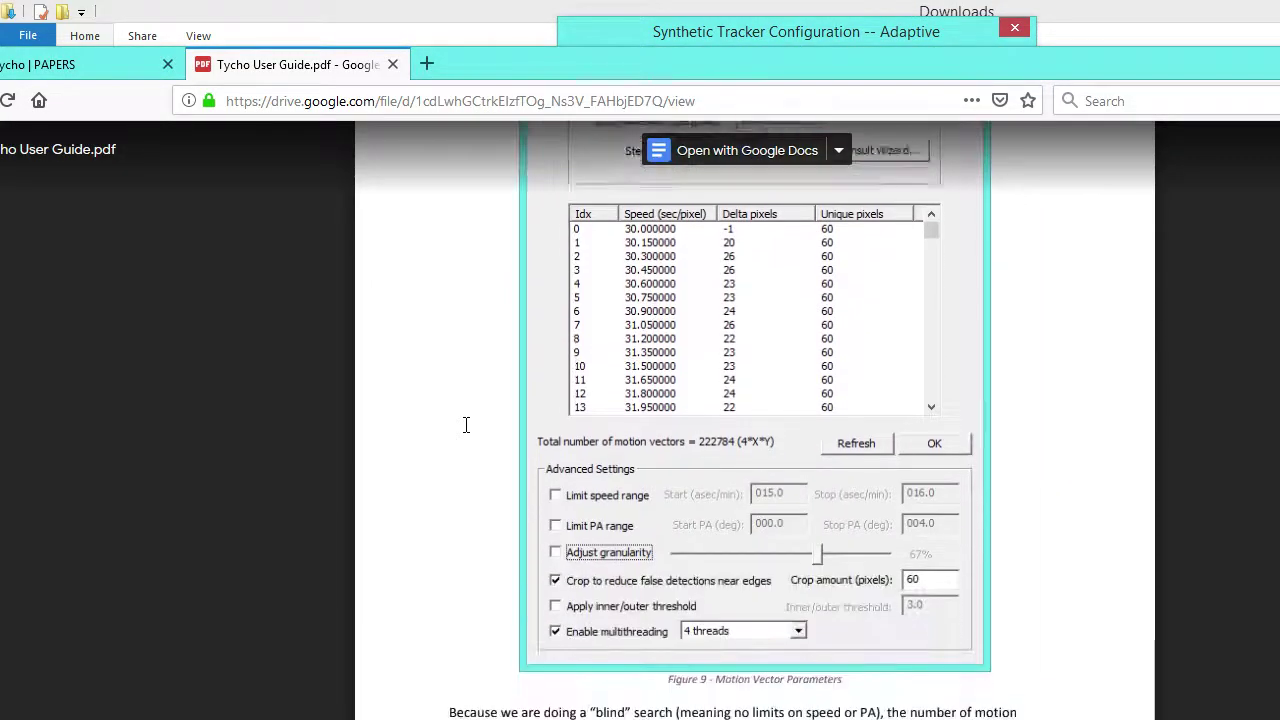
pyautogui.scroll(1, 482, 405)
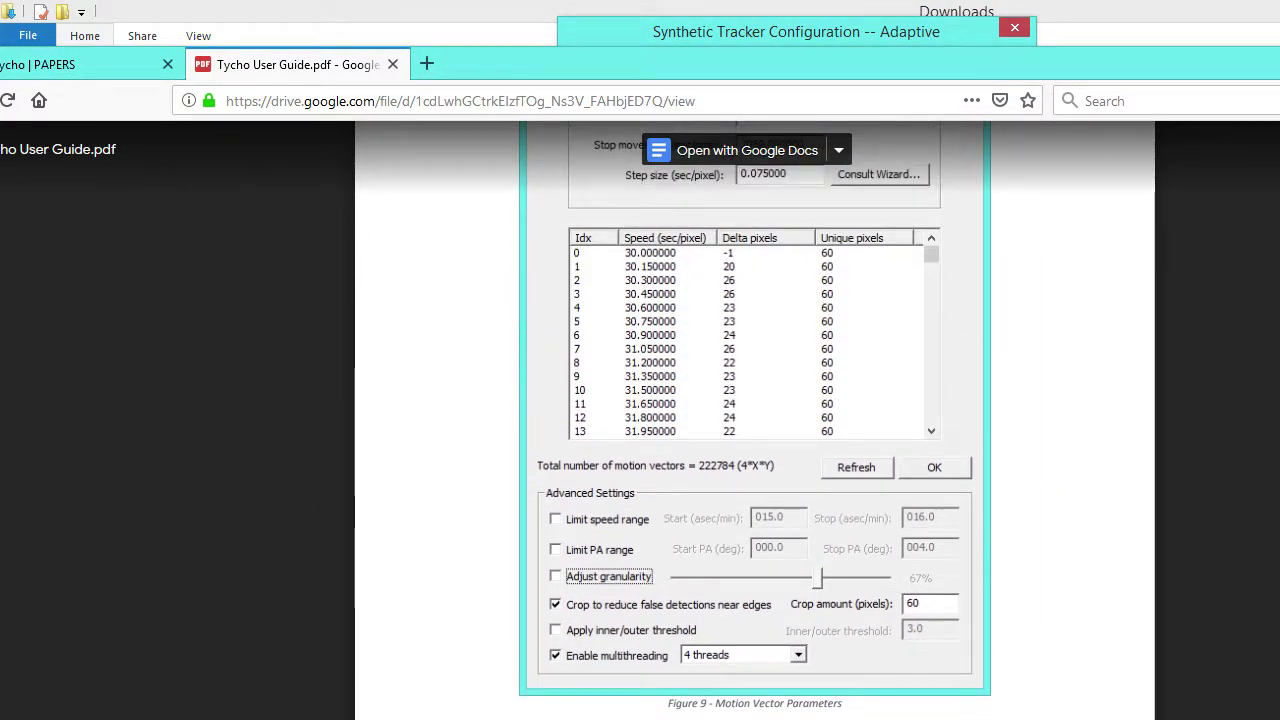
pyautogui.click(779, 39)
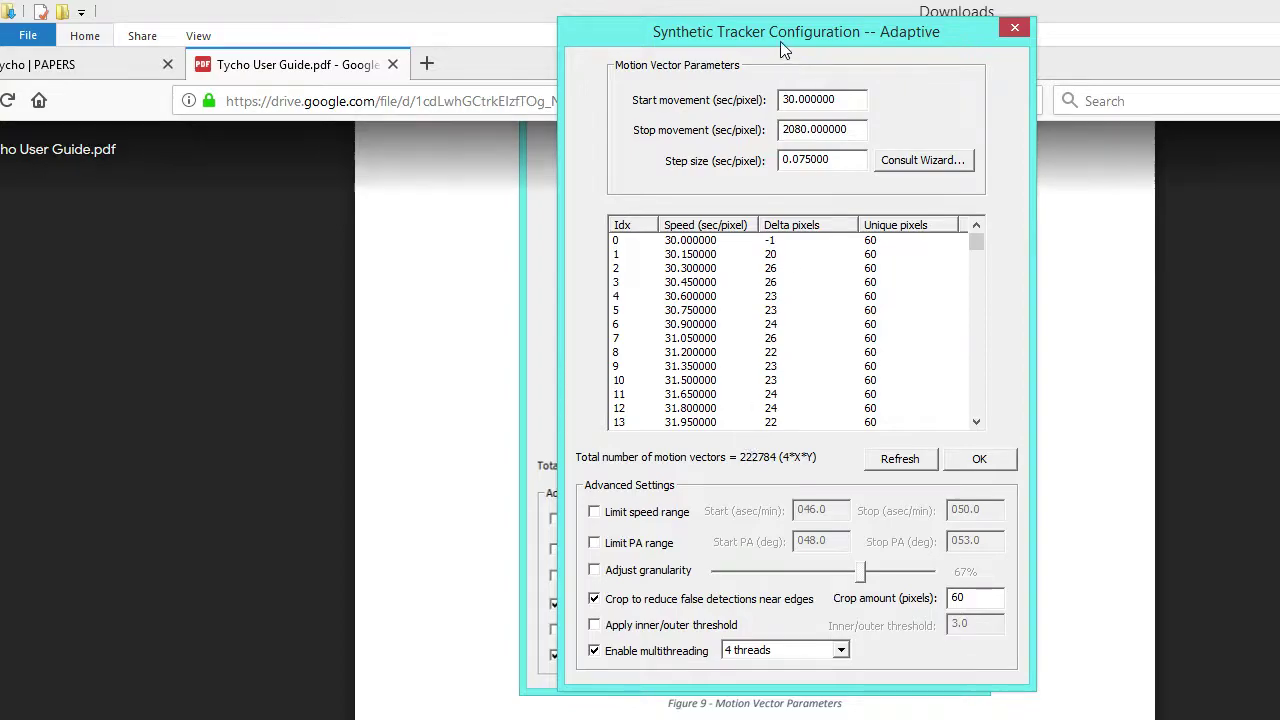
pyautogui.moveTo(779, 39); pyautogui.dragTo(741, 60)
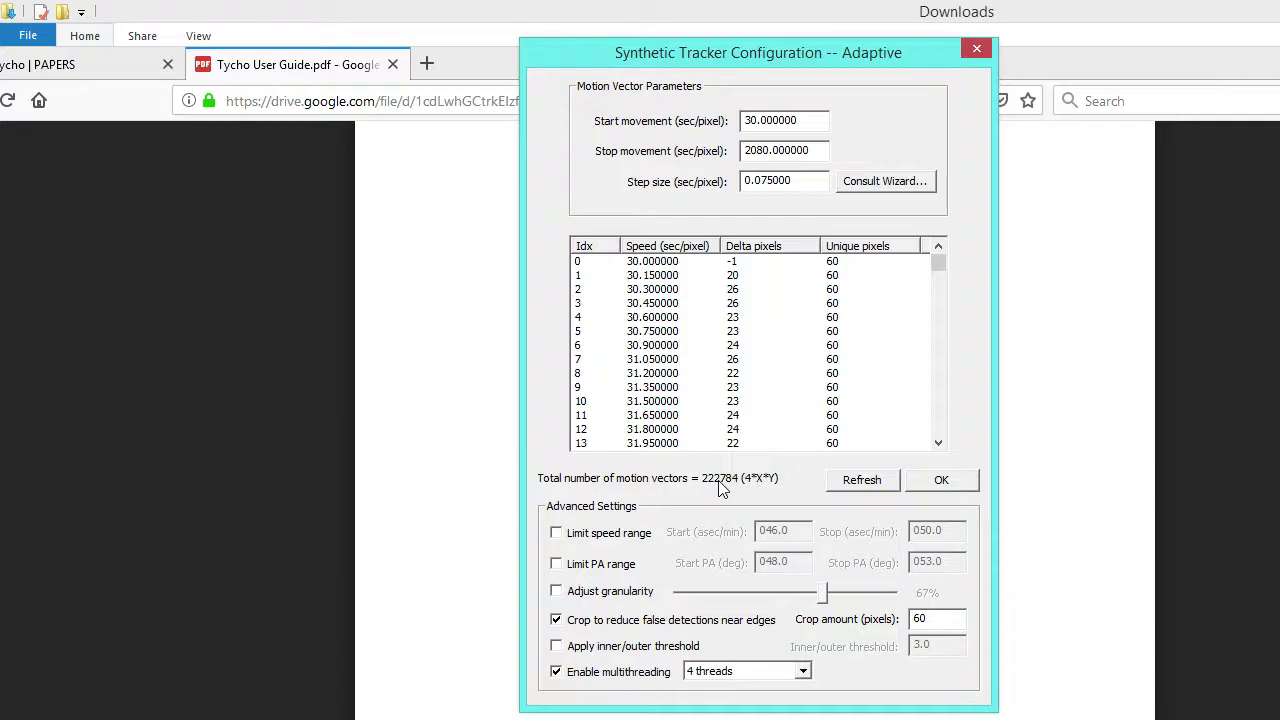
pyautogui.click(941, 480)
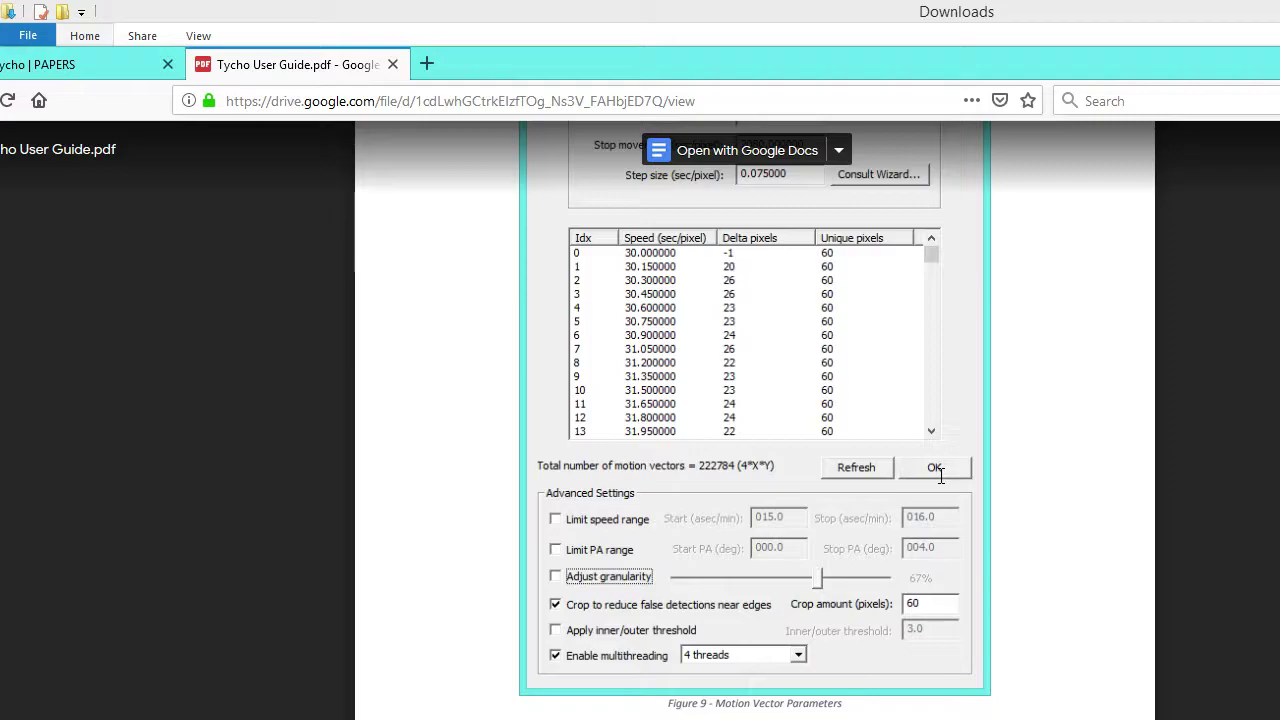
# Bring up the GPU tracking progress window, showing about 15.32 minutes remaining
pyautogui.scroll(-4, 986, 504)
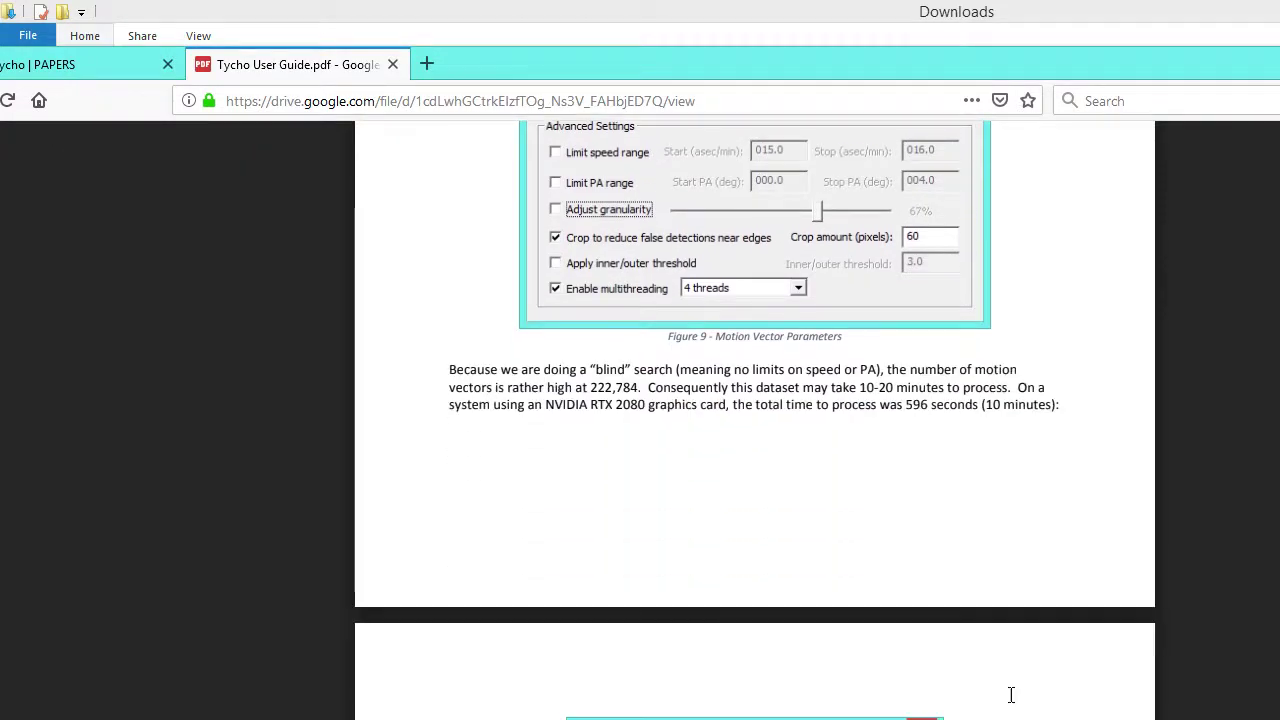
pyautogui.moveTo(986, 395); pyautogui.dragTo(1060, 405)
pyautogui.click(929, 417)
pyautogui.scroll(-6, 929, 417)
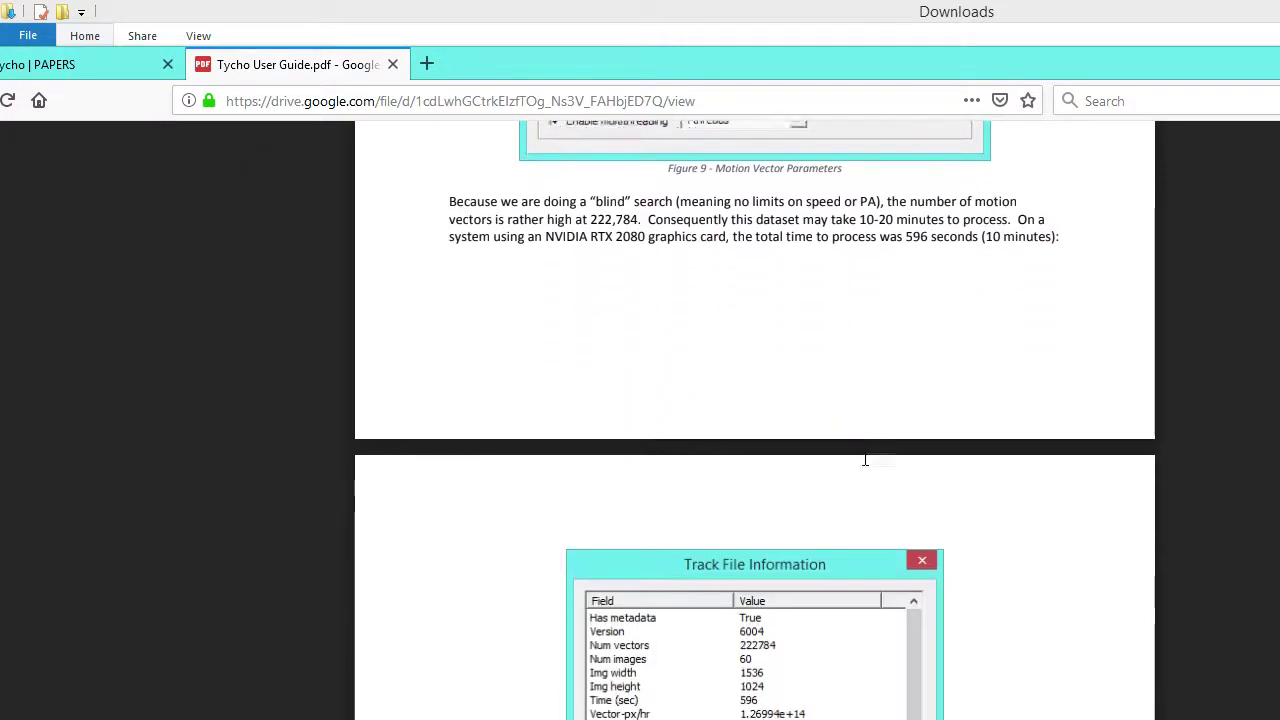
pyautogui.scroll(2, 849, 477)
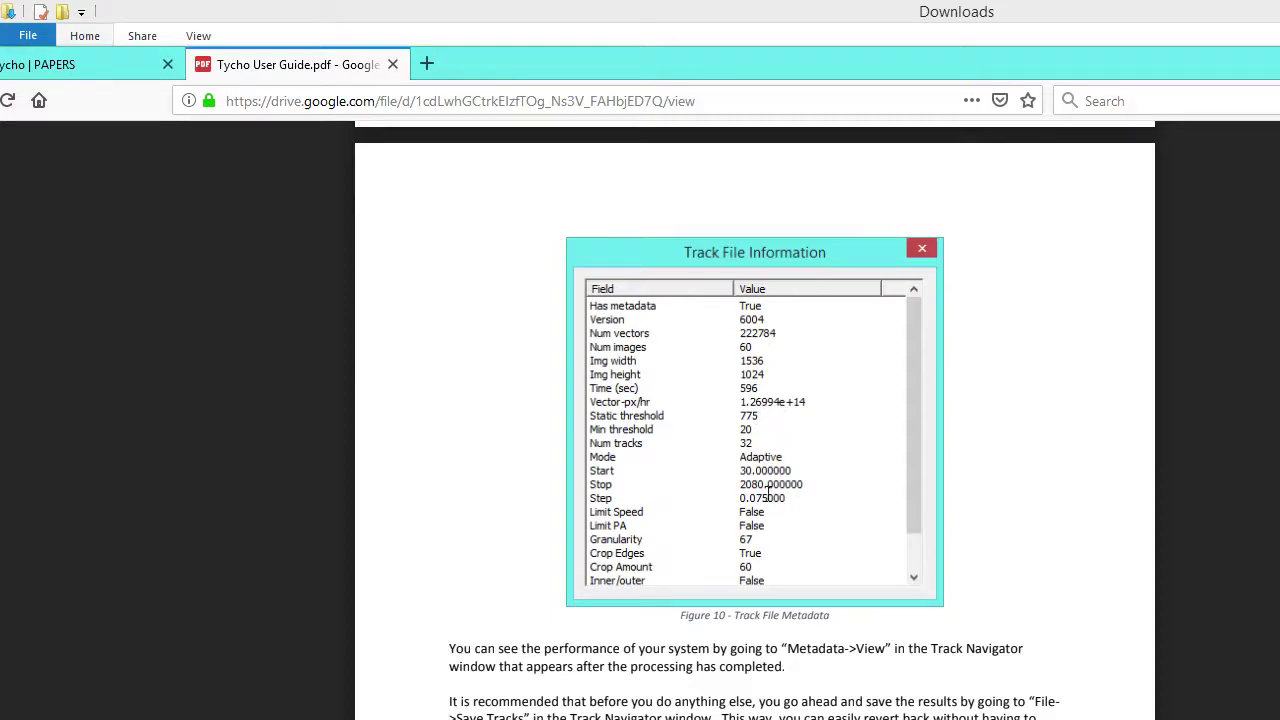
pyautogui.hotkey('alt', 'Tab')
pyautogui.moveTo(958, 215); pyautogui.dragTo(834, 186)
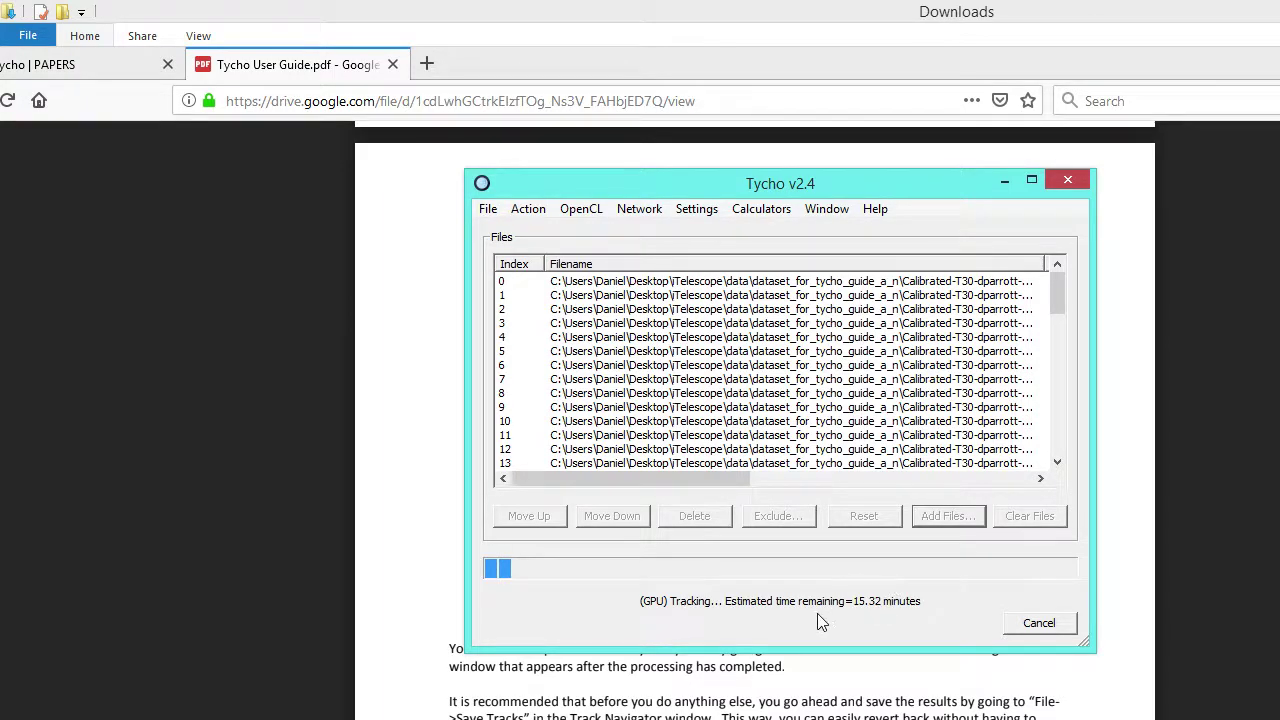